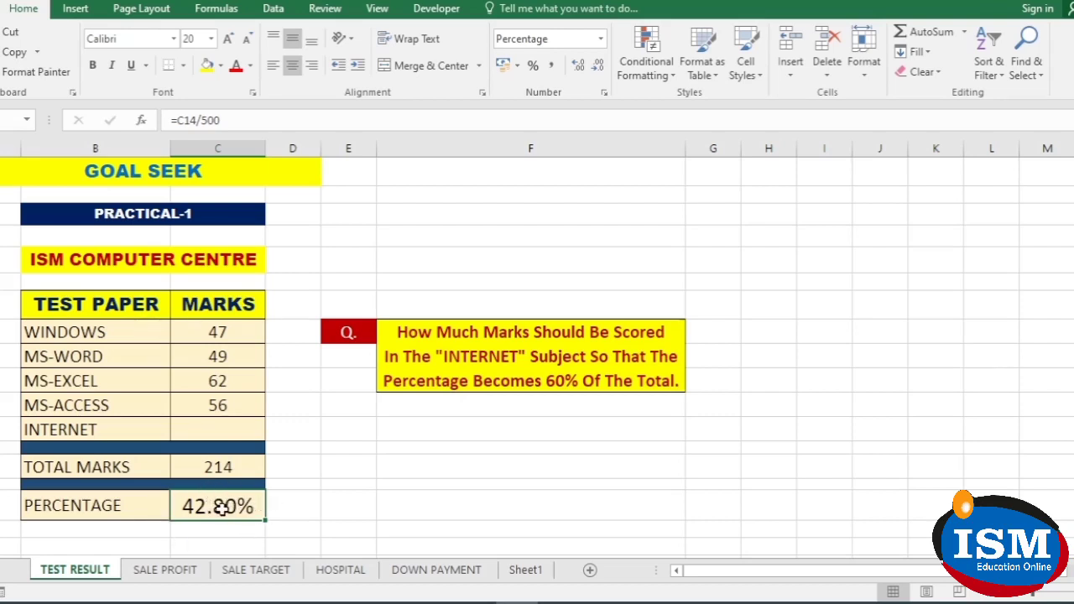
- Run Goal Seek to bring the percentage in C16 to 60% by changing the INTERNET marks in C12, and discard the result
{"action": "left_click", "coordinate": [417, 506]}
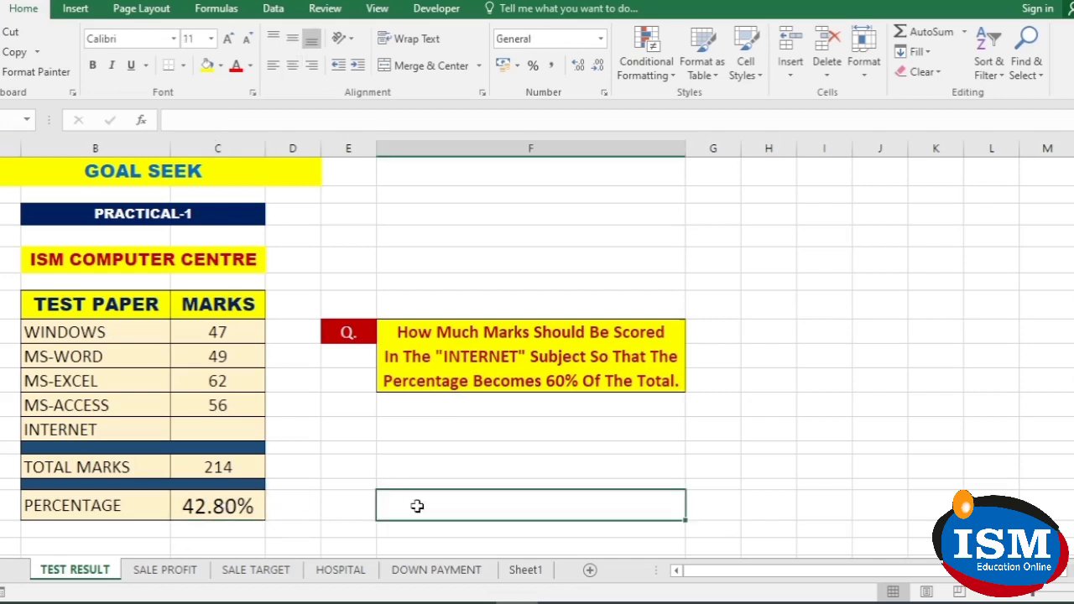
{"action": "left_click", "coordinate": [227, 505]}
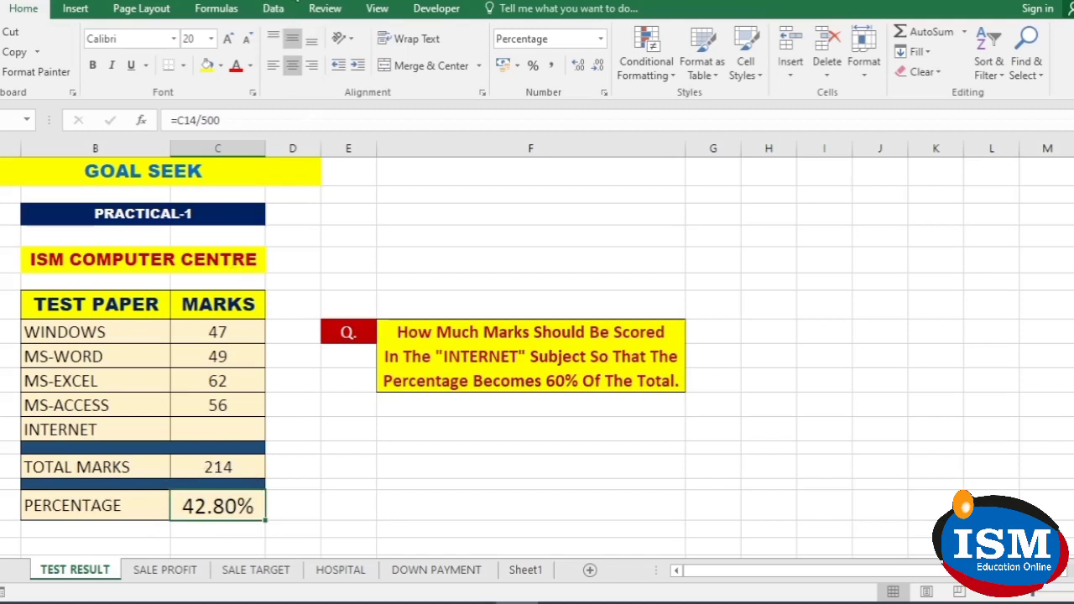
{"action": "left_click", "coordinate": [273, 9]}
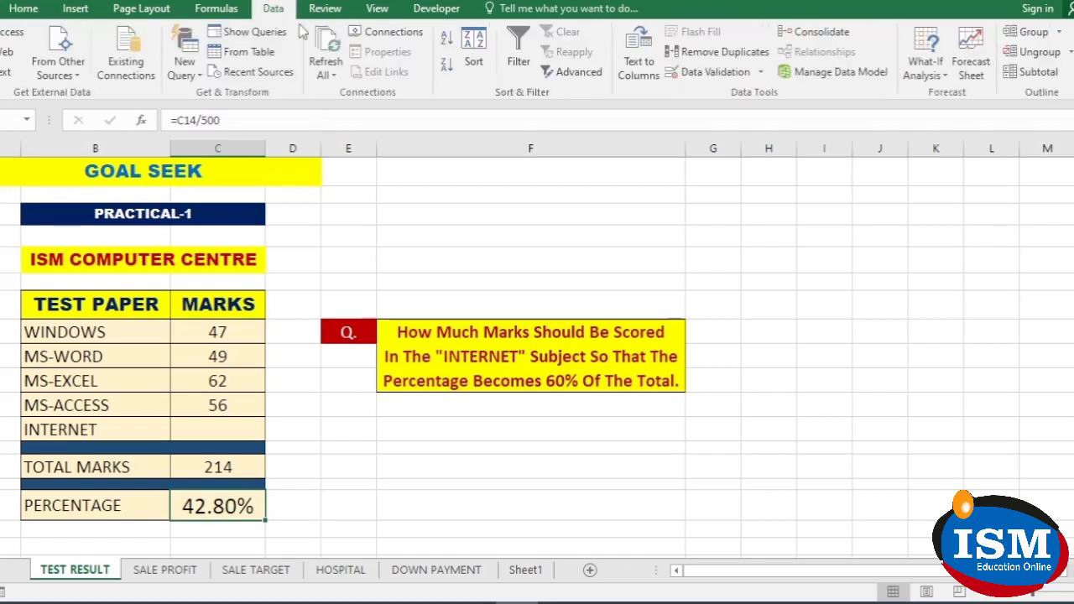
{"action": "left_click", "coordinate": [934, 75]}
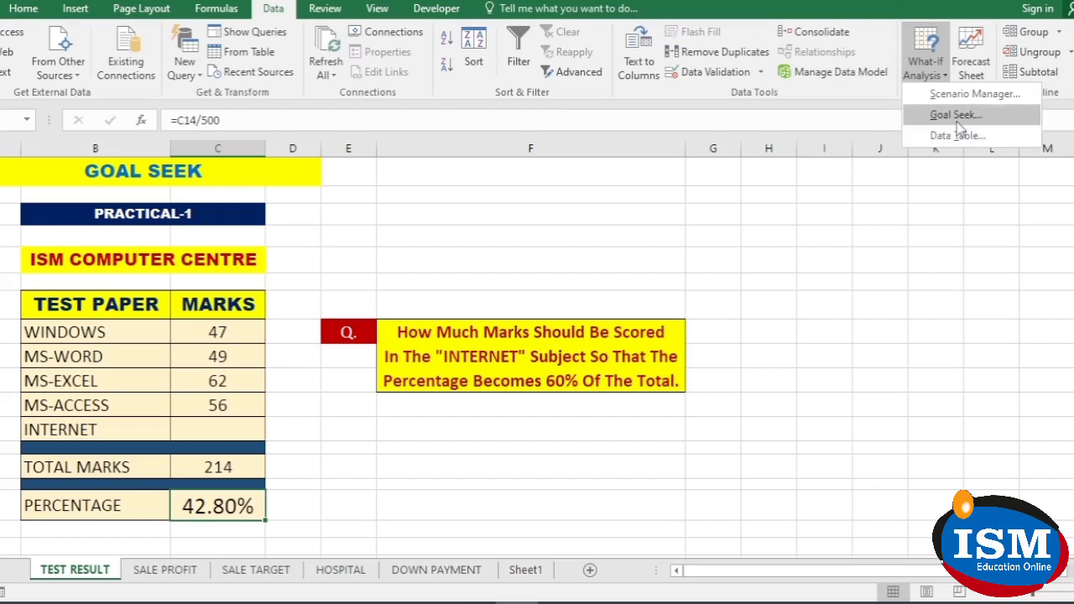
{"action": "left_click", "coordinate": [957, 116]}
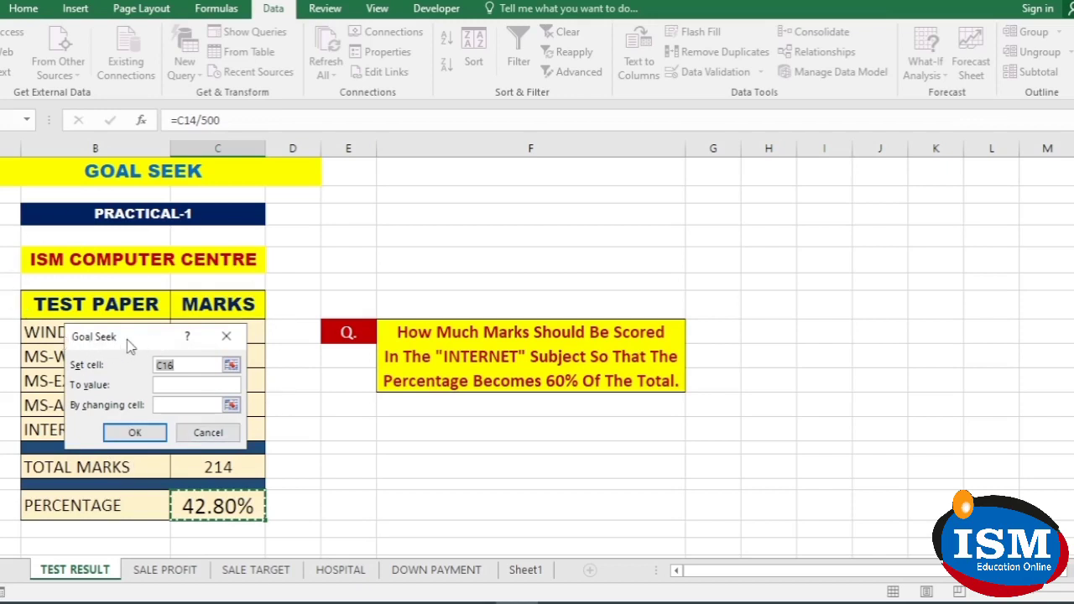
{"action": "left_click_drag", "start_coordinate": [130, 346], "coordinate": [438, 200]}
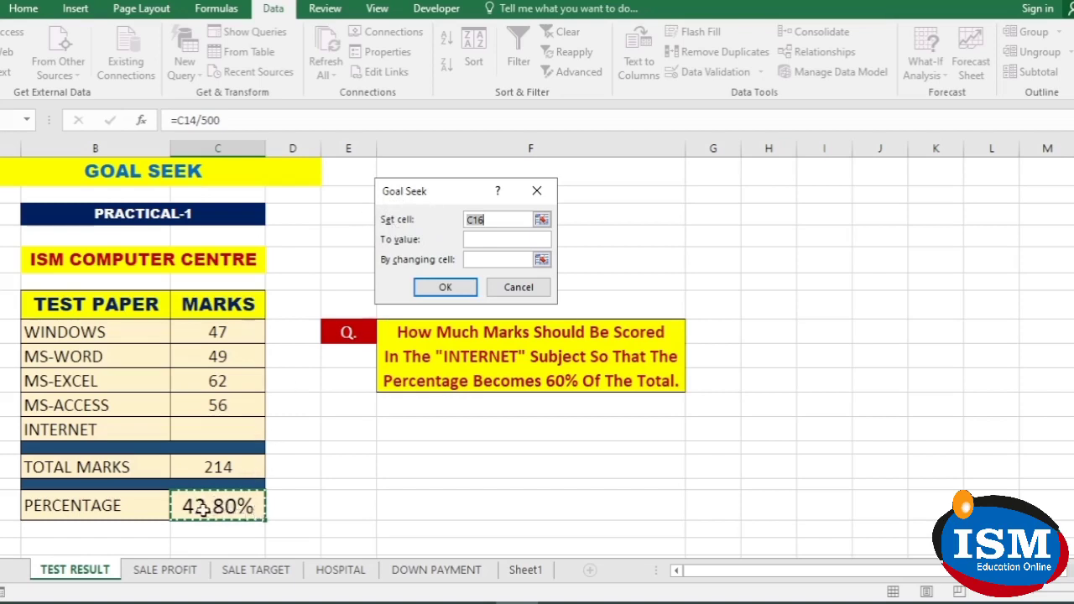
{"action": "left_click", "coordinate": [516, 218]}
{"action": "left_click", "coordinate": [494, 241]}
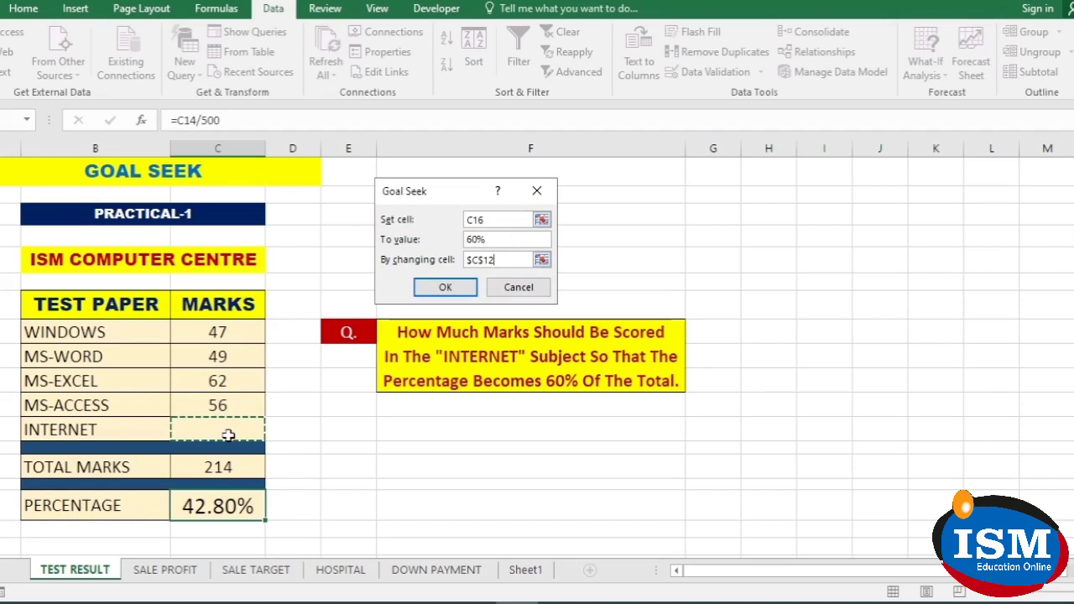
{"action": "left_click", "coordinate": [445, 288]}
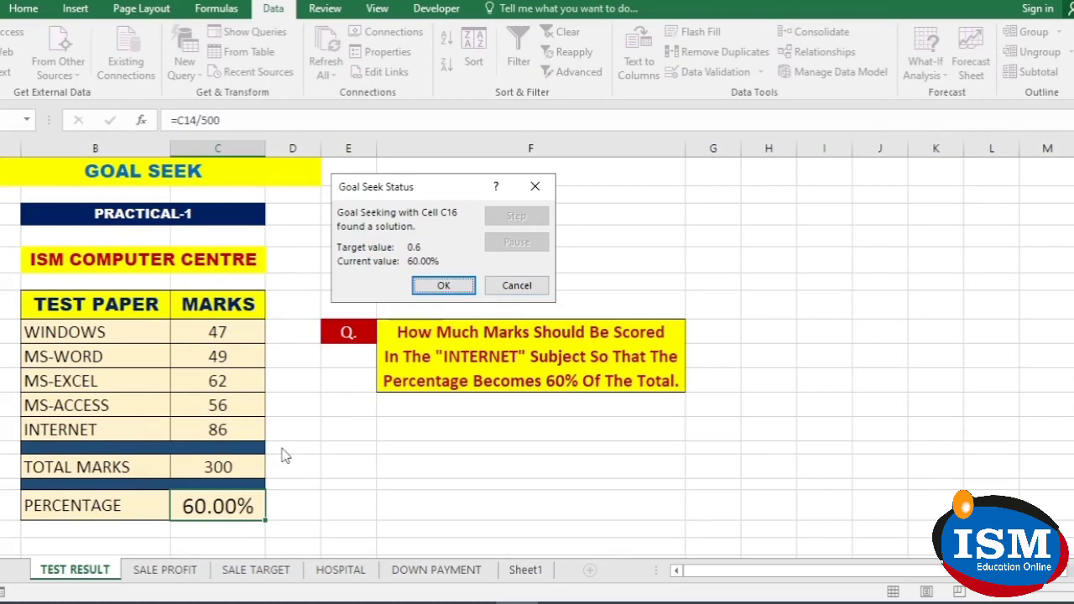
{"action": "left_click", "coordinate": [516, 285]}
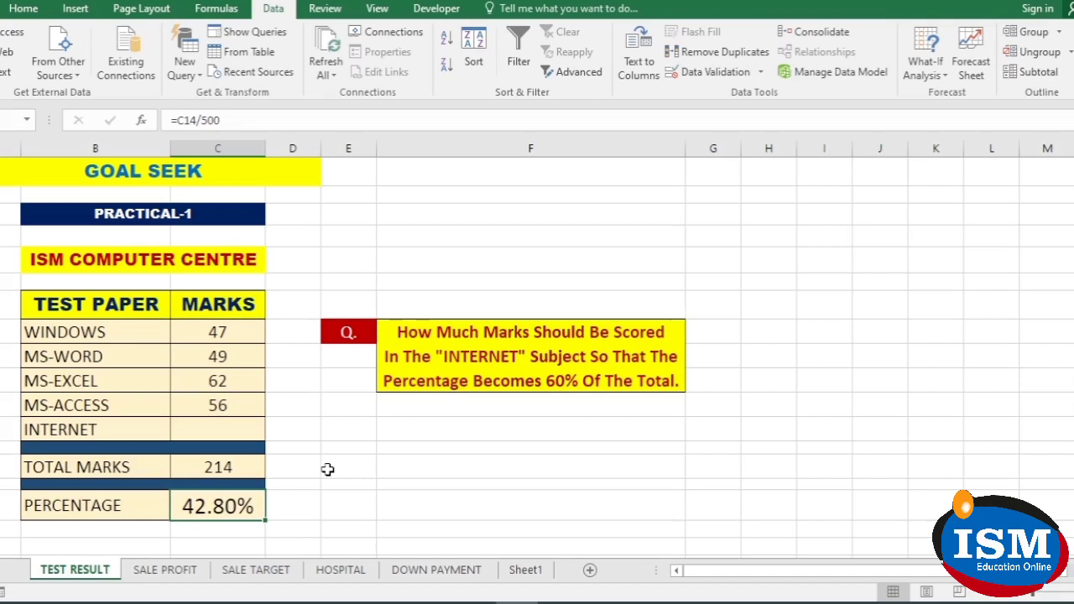
- Open the SALE PROFIT sheet and select the sale profit percentage in C14
{"action": "left_click", "coordinate": [155, 577]}
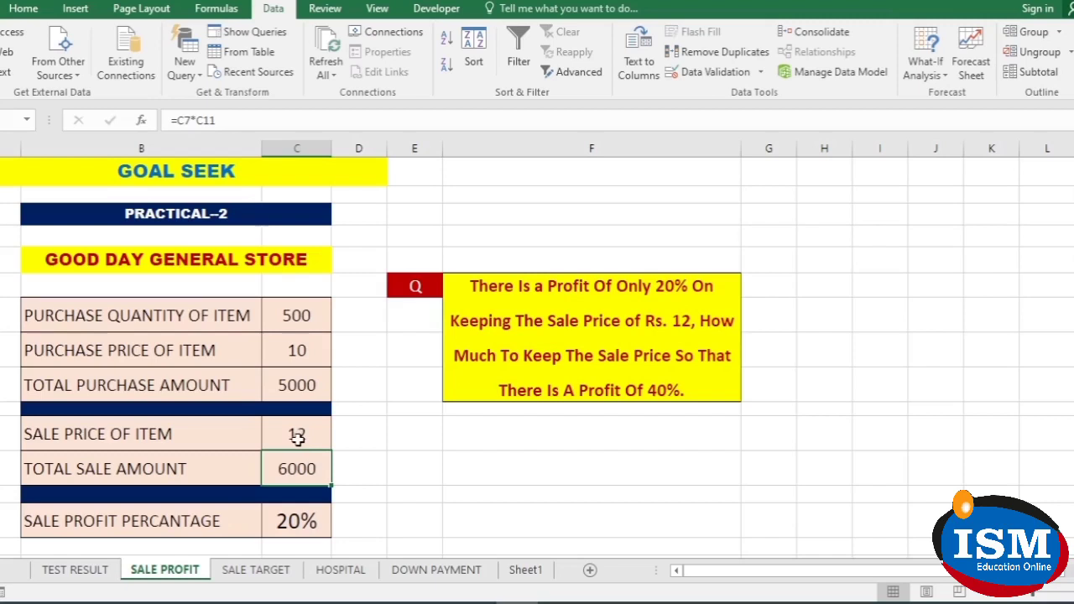
{"action": "left_click", "coordinate": [285, 524]}
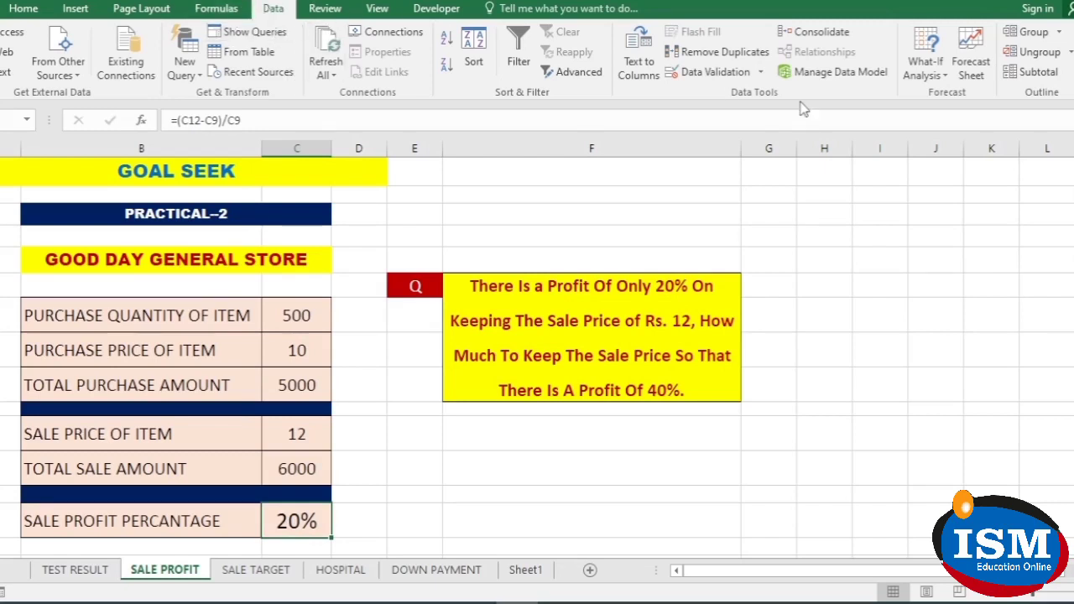
{"action": "left_click", "coordinate": [926, 75]}
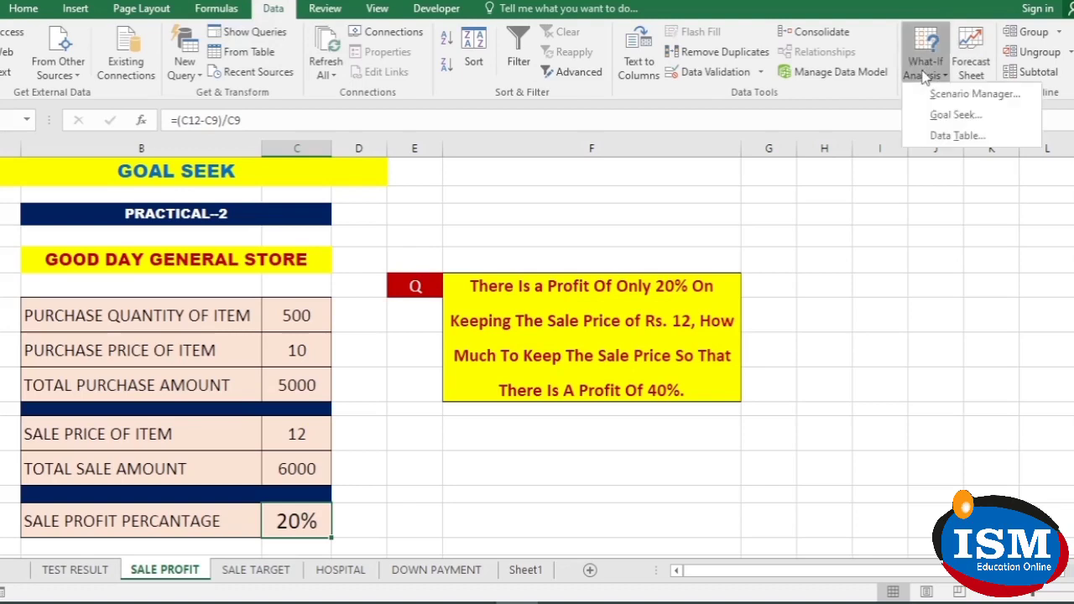
{"action": "left_click", "coordinate": [924, 118]}
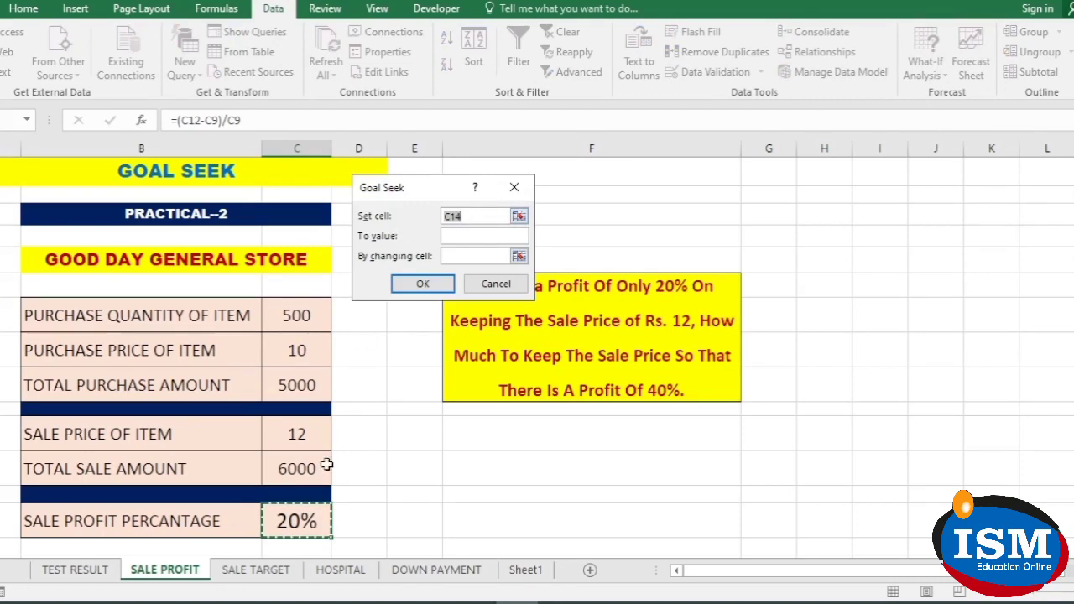
{"action": "left_click", "coordinate": [487, 238]}
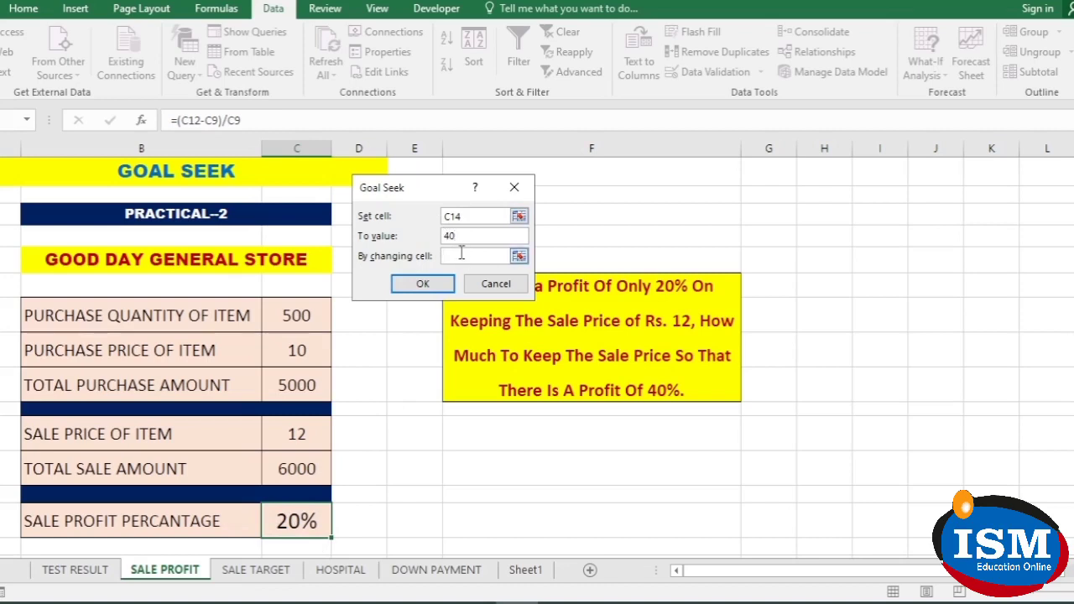
{"action": "left_click", "coordinate": [297, 434]}
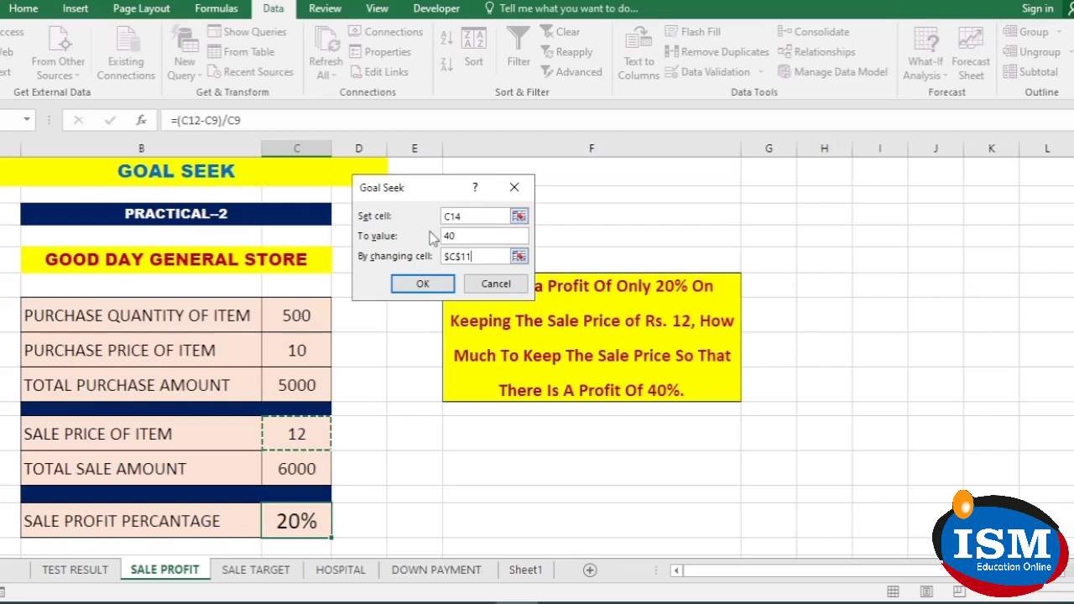
{"action": "left_click", "coordinate": [426, 284]}
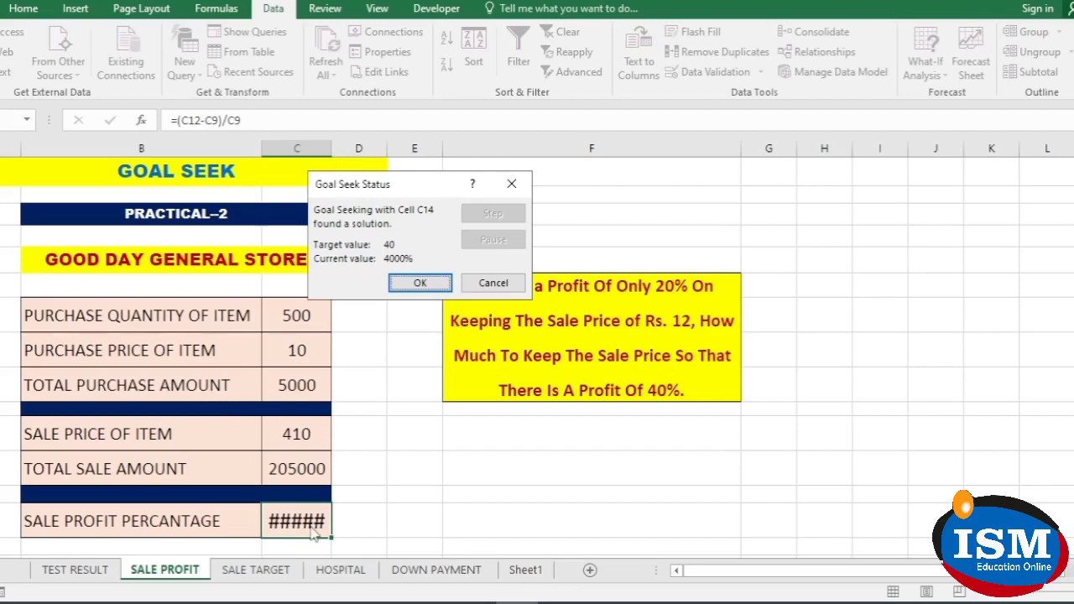
{"action": "left_click", "coordinate": [494, 284]}
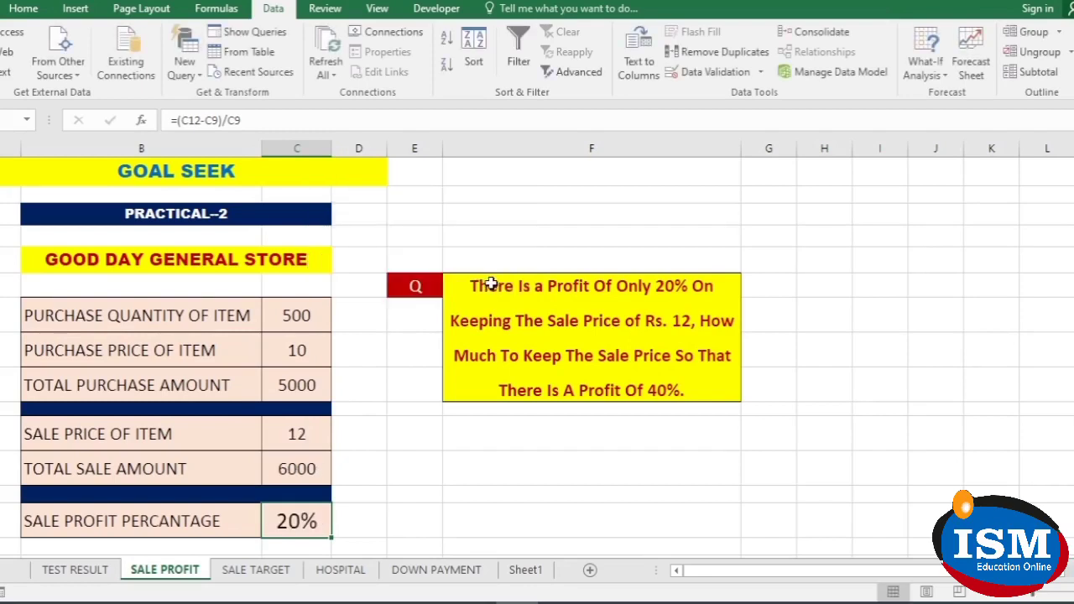
- Run Goal Seek to bring the profit percentage in C14 to 40% by changing the item sale price in C11, and keep the result
{"action": "left_click", "coordinate": [923, 76]}
{"action": "left_click", "coordinate": [939, 118]}
{"action": "left_click", "coordinate": [491, 235]}
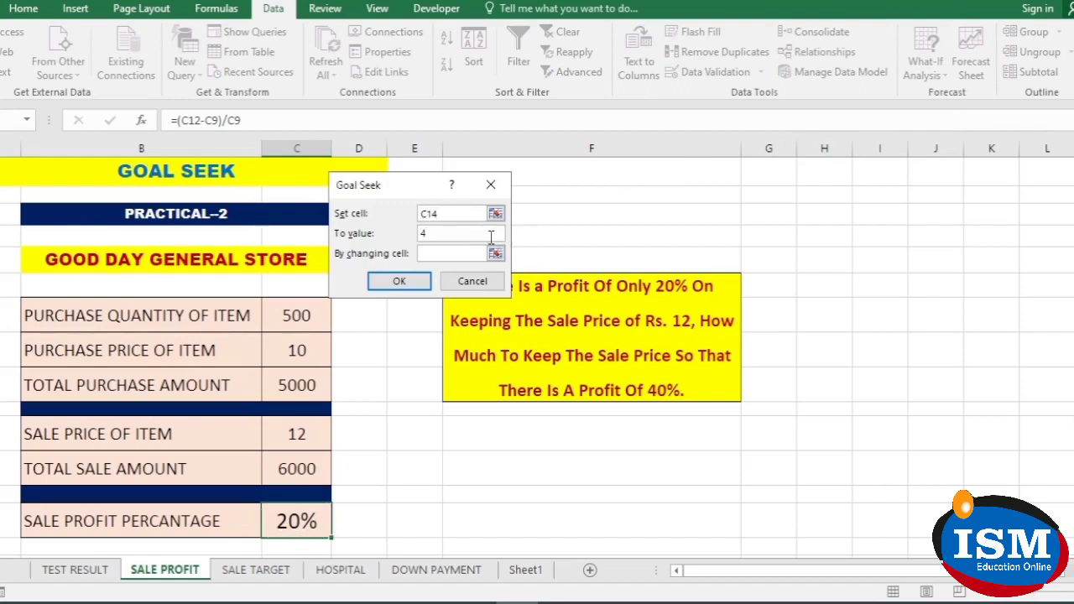
{"action": "type", "text": "40%"}
{"action": "left_click", "coordinate": [298, 434]}
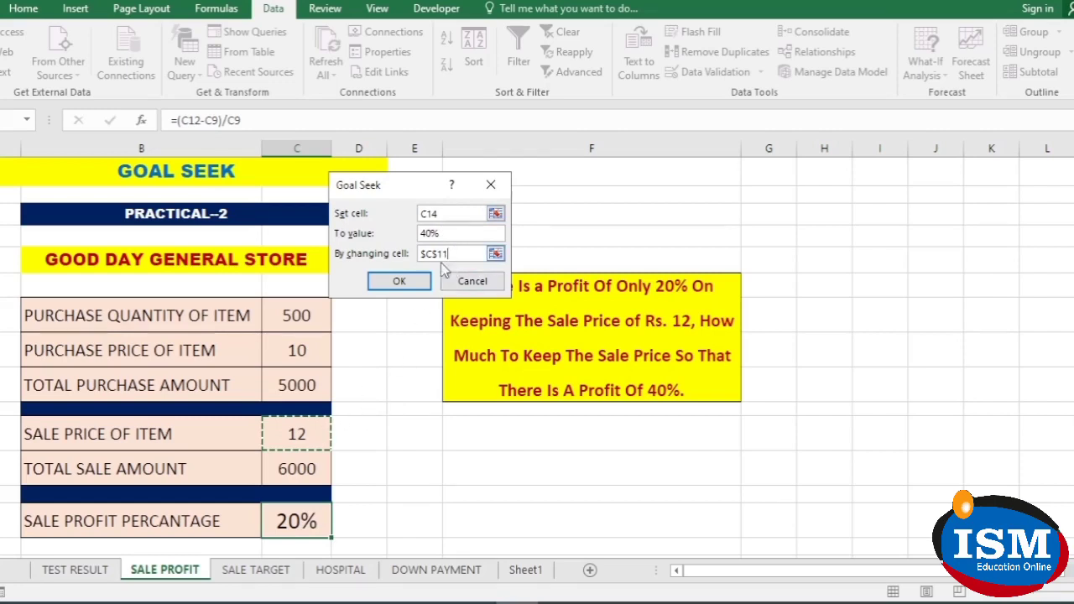
{"action": "left_click", "coordinate": [400, 282]}
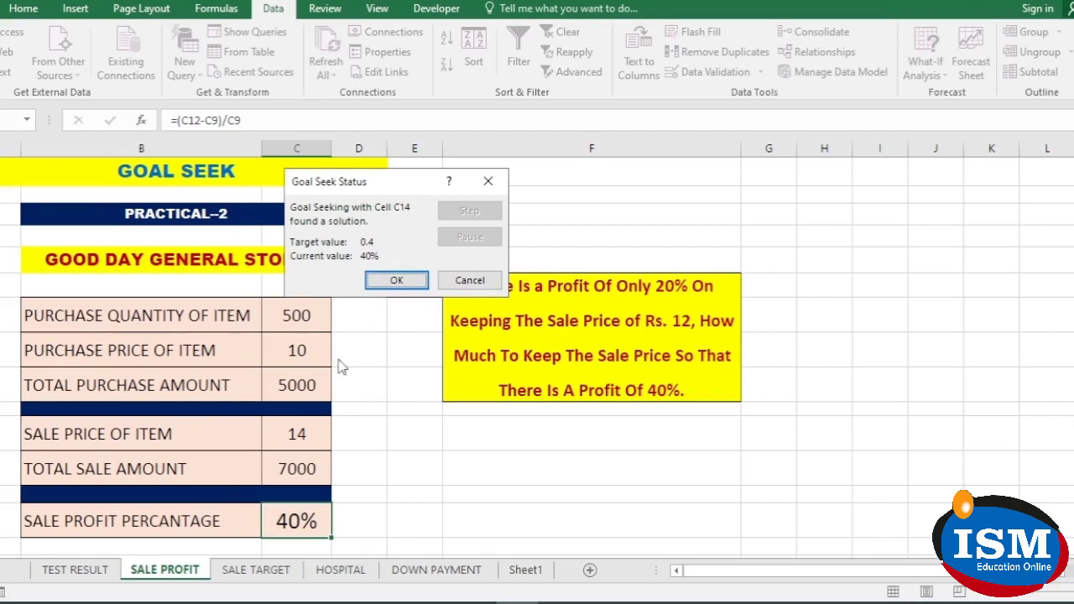
{"action": "left_click", "coordinate": [397, 281]}
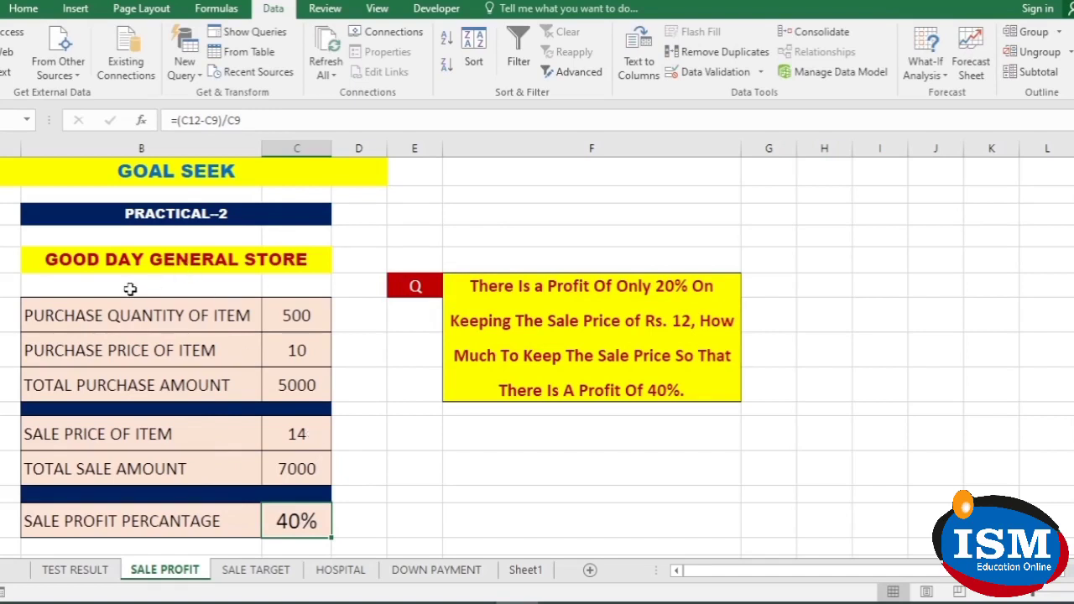
{"action": "left_click", "coordinate": [84, 569]}
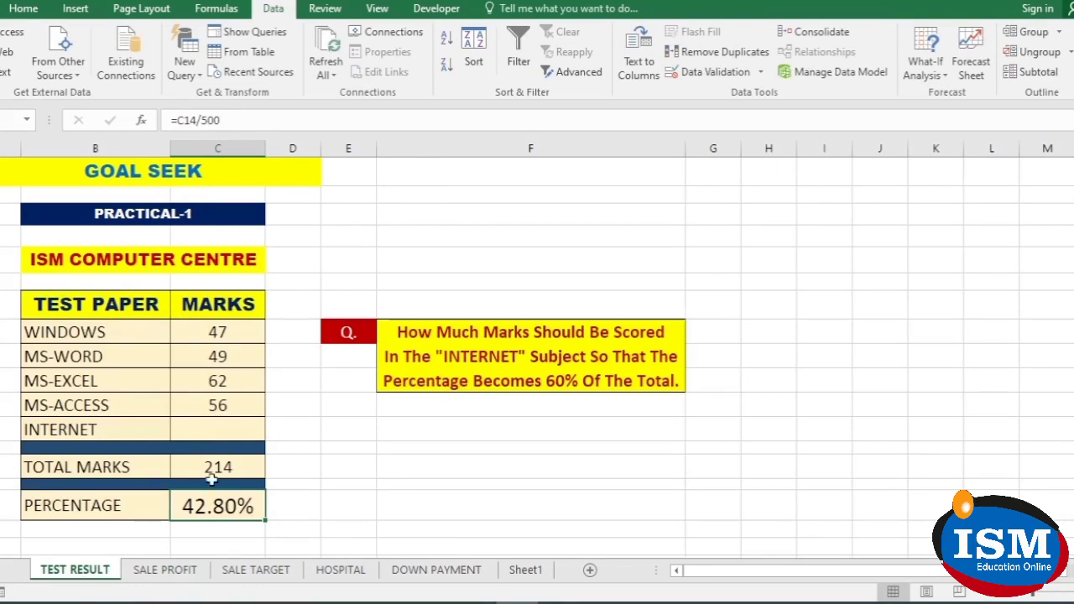
{"action": "left_click", "coordinate": [165, 569]}
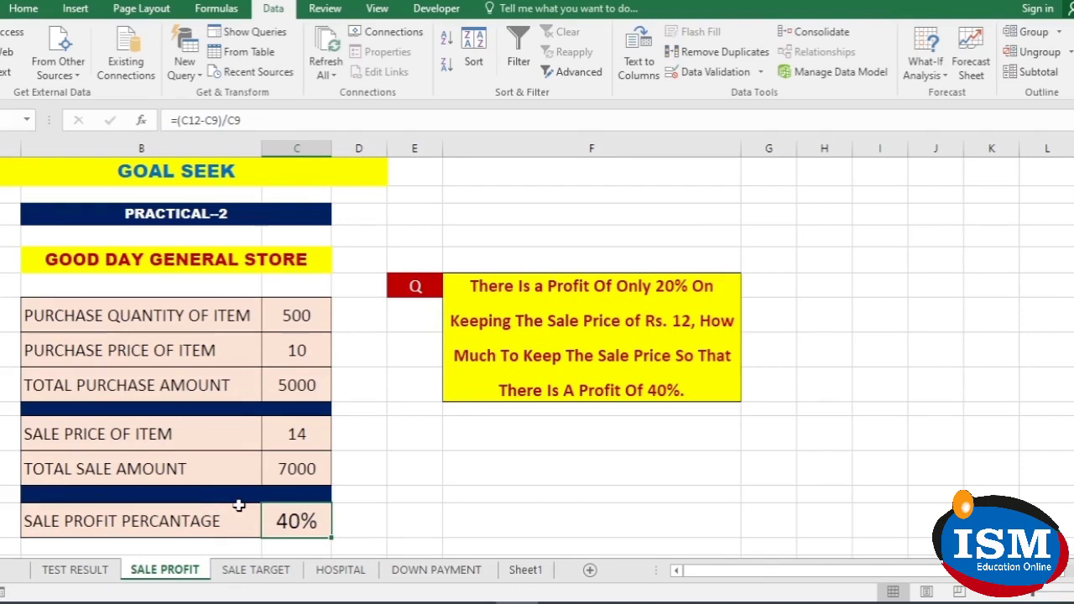
- Open the SALE TARGET sheet and review the sales rows for QTR-1 to QTR-3
{"action": "left_click", "coordinate": [256, 569]}
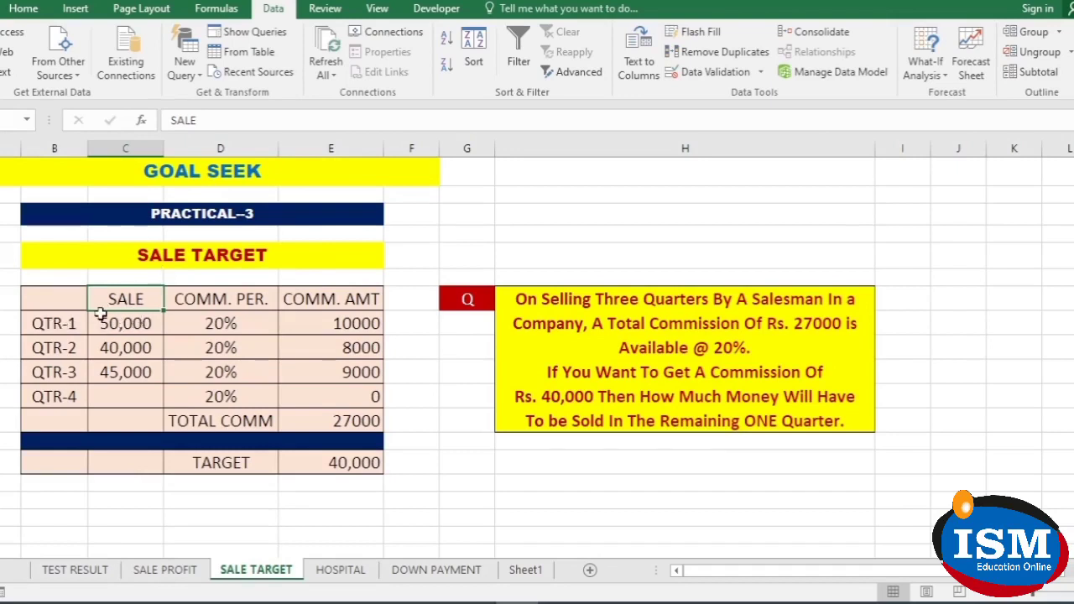
{"action": "left_click", "coordinate": [47, 330]}
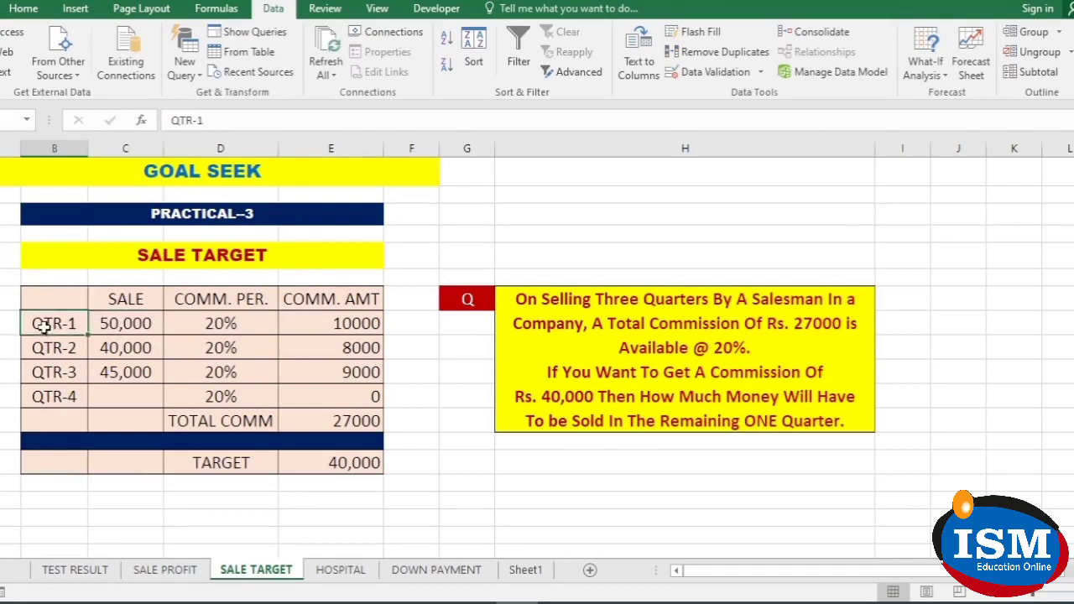
{"action": "left_click_drag", "start_coordinate": [44, 331], "coordinate": [43, 370]}
{"action": "left_click", "coordinate": [44, 365]}
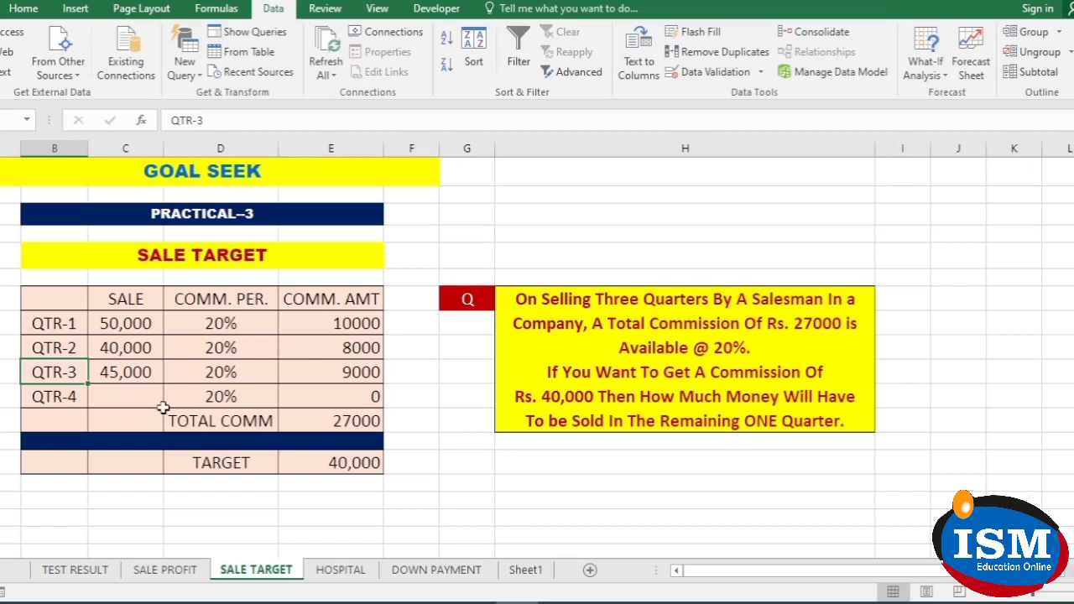
- Run Goal Seek to bring total commission in E12 to 40000 by changing the QTR-4 sale in C11, and discard the result
{"action": "left_click", "coordinate": [347, 420]}
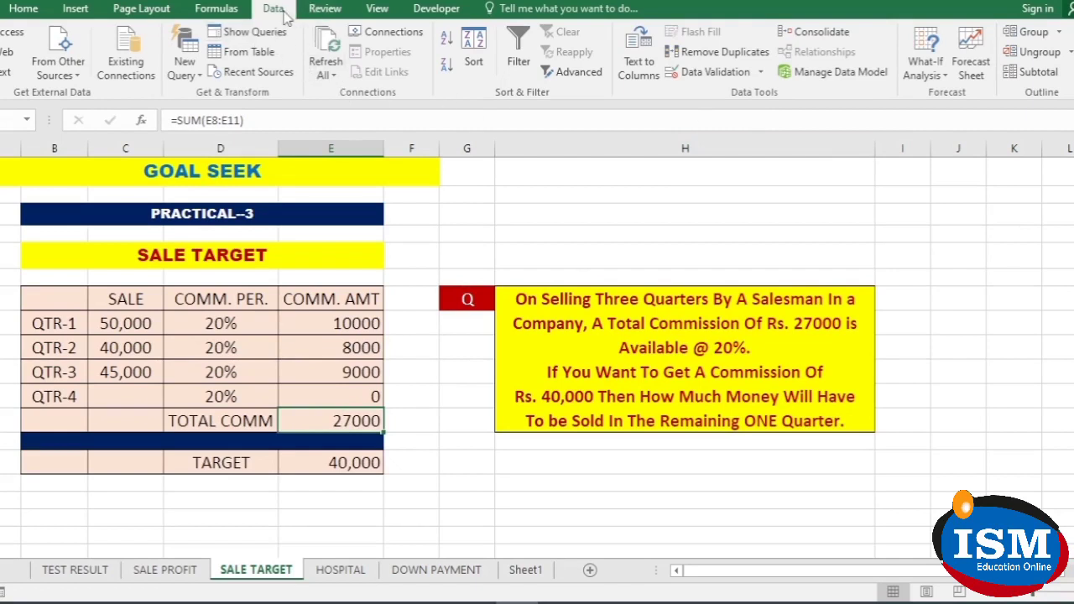
{"action": "left_click", "coordinate": [924, 73]}
{"action": "left_click", "coordinate": [955, 114]}
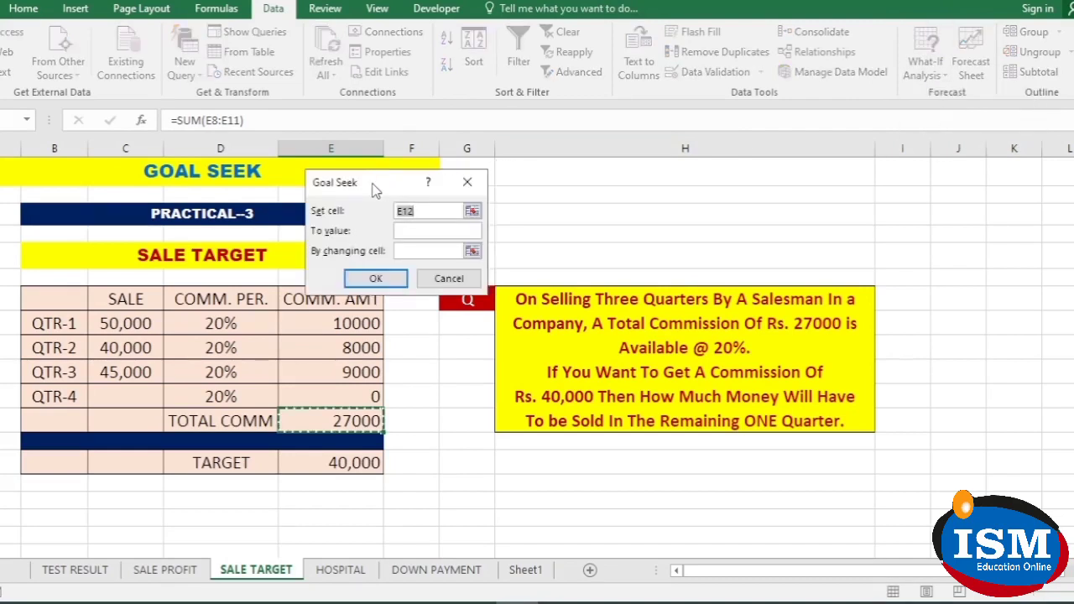
{"action": "left_click_drag", "start_coordinate": [375, 191], "coordinate": [530, 186]}
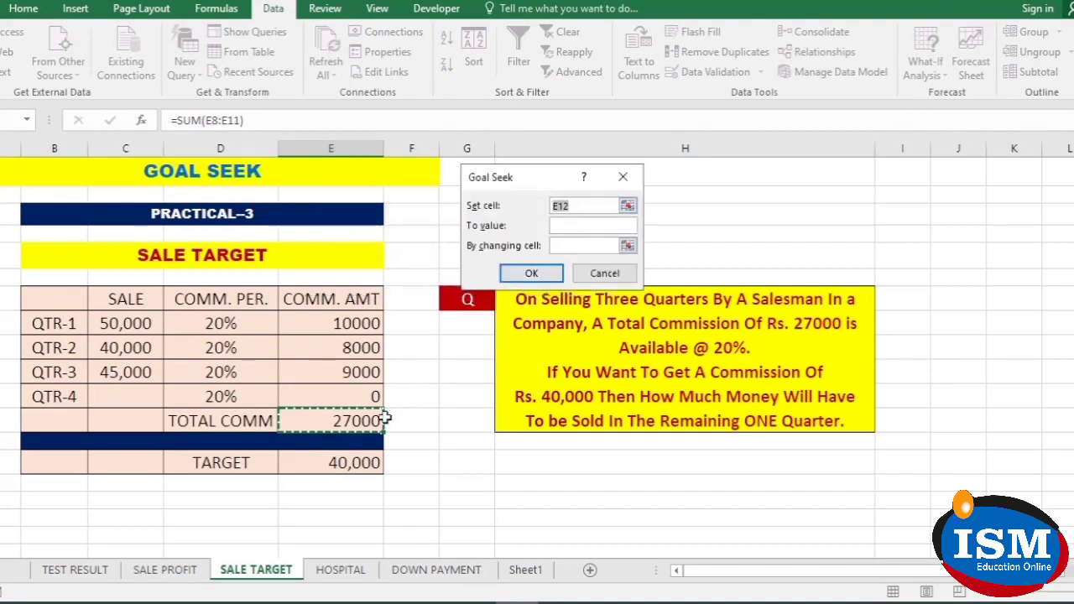
{"action": "left_click", "coordinate": [572, 228]}
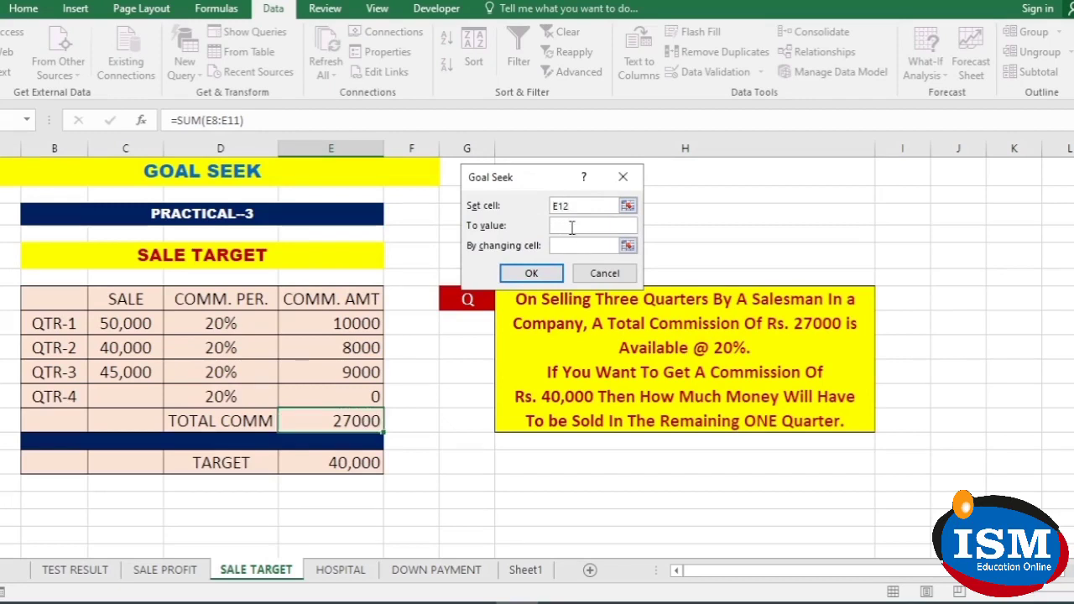
{"action": "type", "text": "40000"}
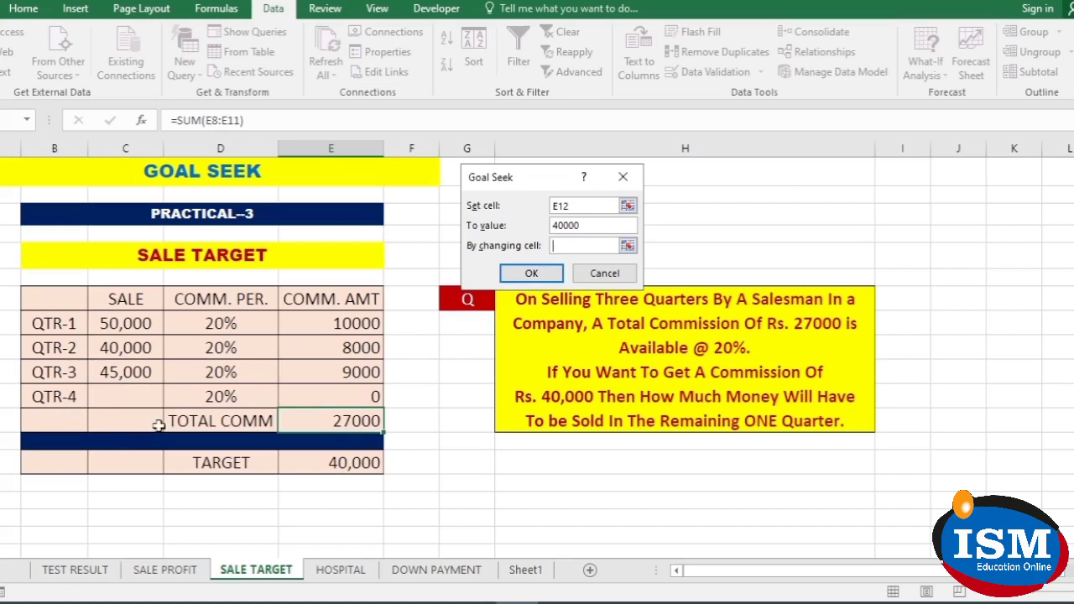
{"action": "left_click", "coordinate": [112, 397]}
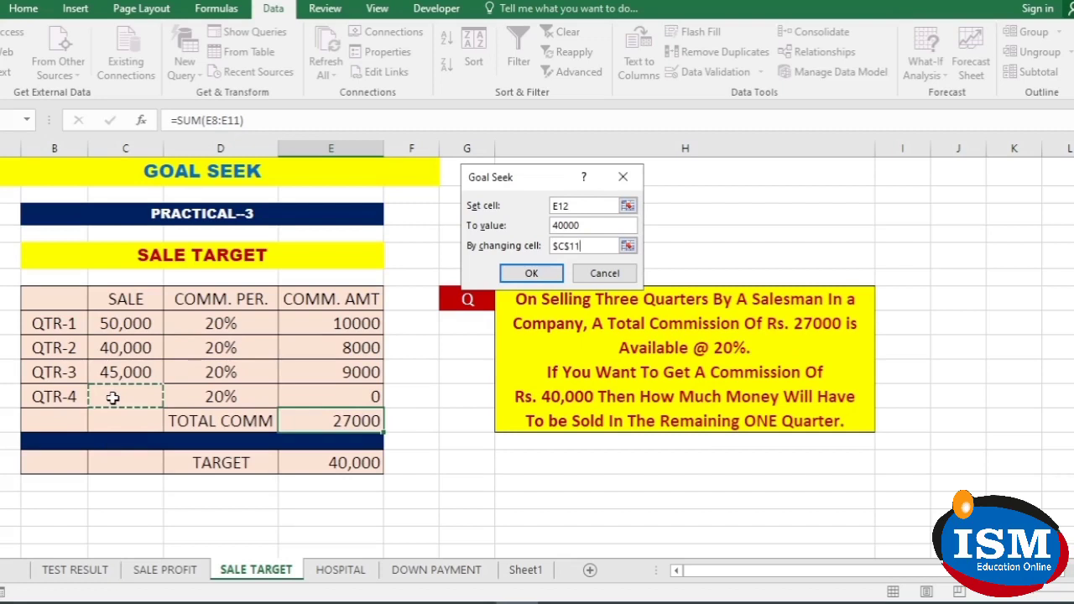
{"action": "left_click", "coordinate": [525, 279]}
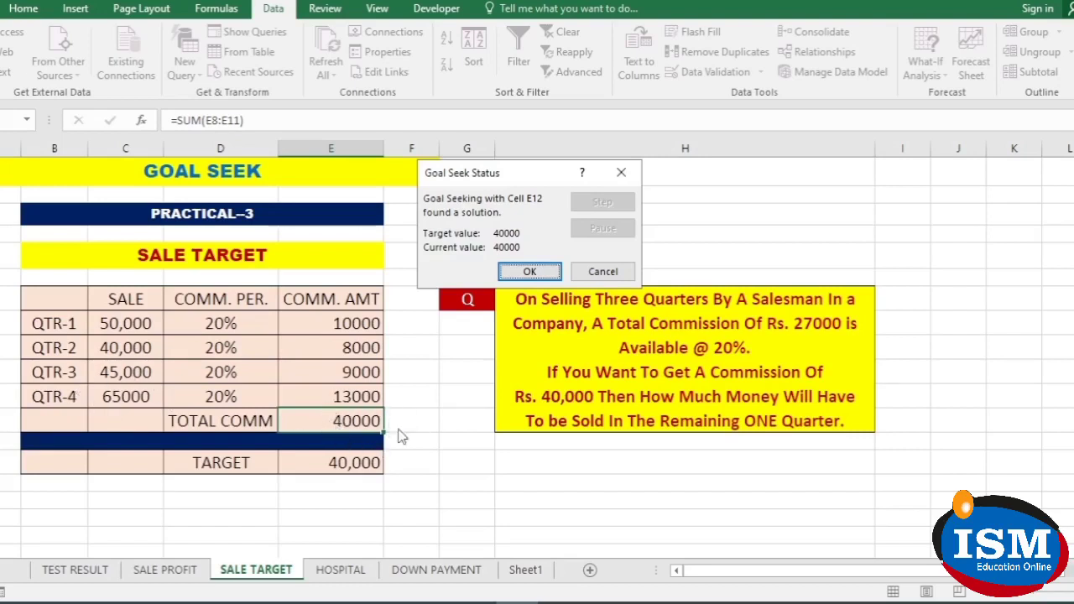
{"action": "key", "text": "Escape"}
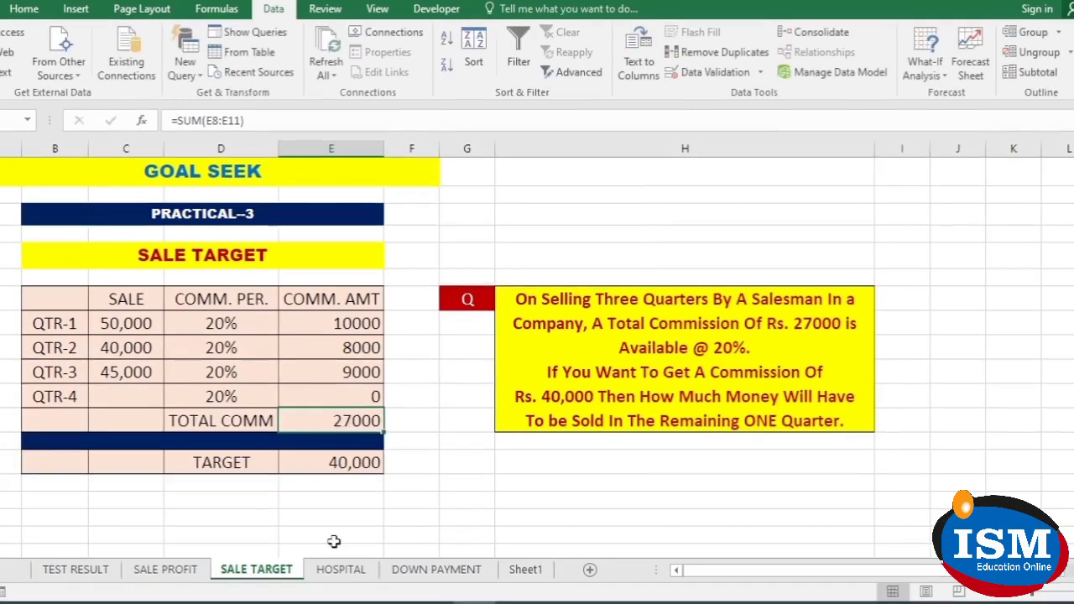
- Open the HOSPITAL sheet with the charitable trust hospital practical and review its charges and profit rows
{"action": "left_click", "coordinate": [342, 570]}
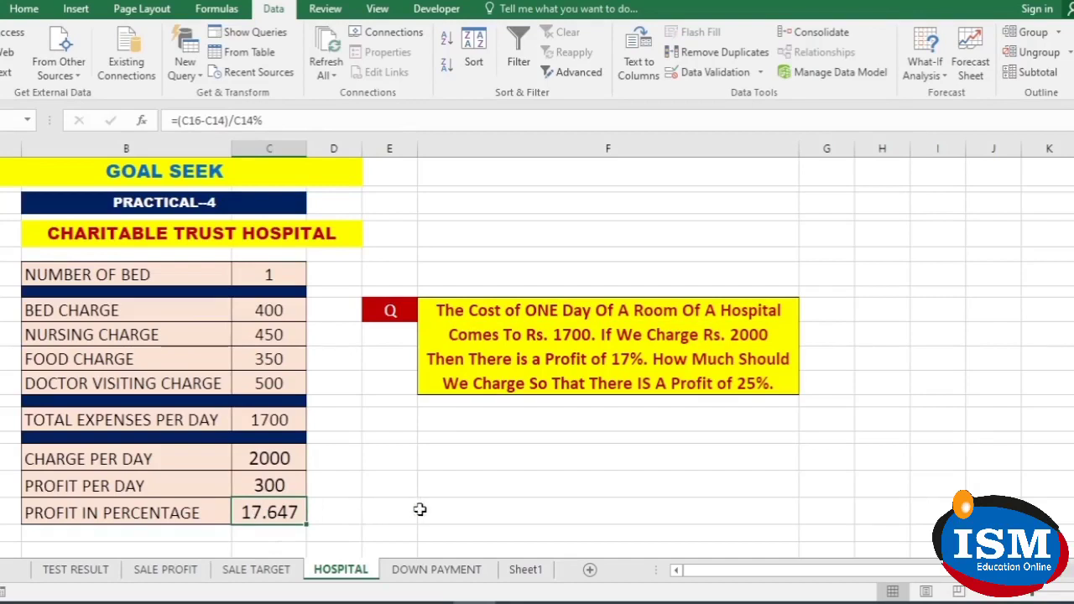
{"action": "left_click", "coordinate": [465, 509]}
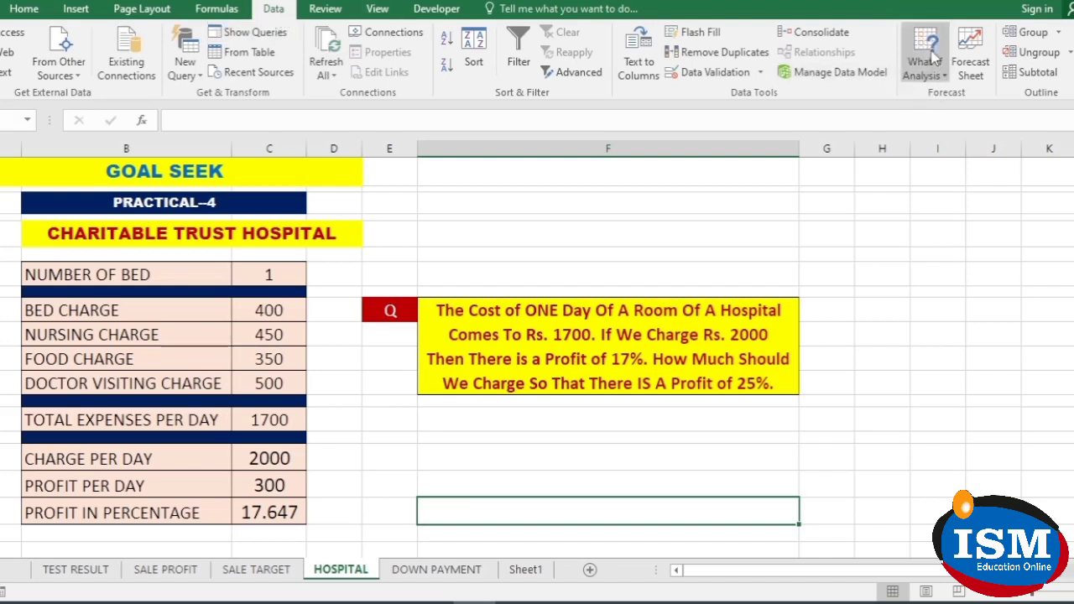
{"action": "left_click", "coordinate": [931, 77]}
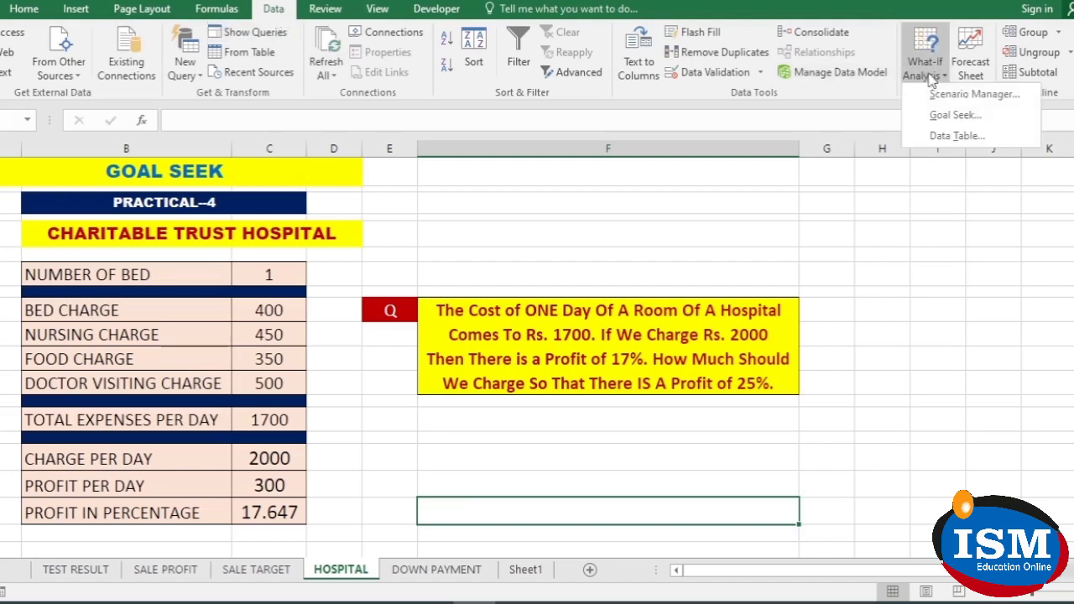
{"action": "left_click", "coordinate": [931, 115]}
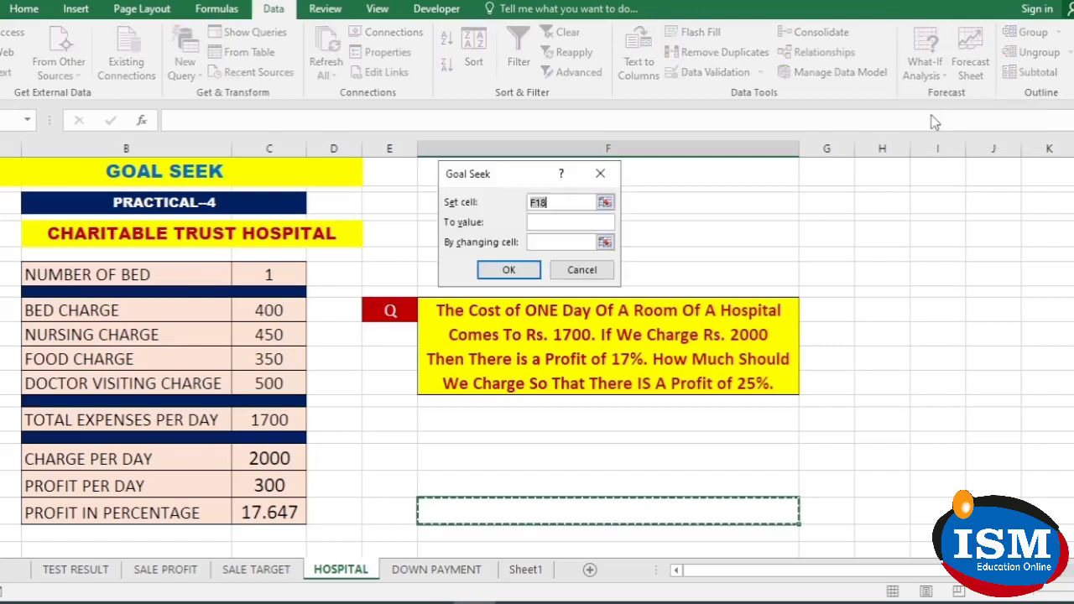
{"action": "left_click", "coordinate": [581, 204]}
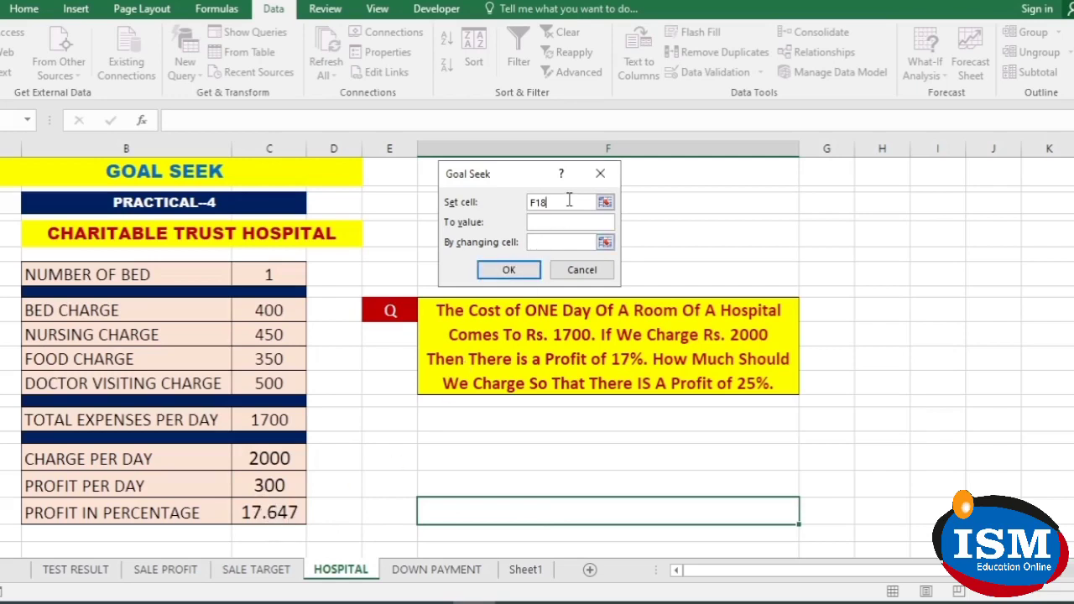
{"action": "key", "text": "BackSpace"}
{"action": "left_click", "coordinate": [267, 513]}
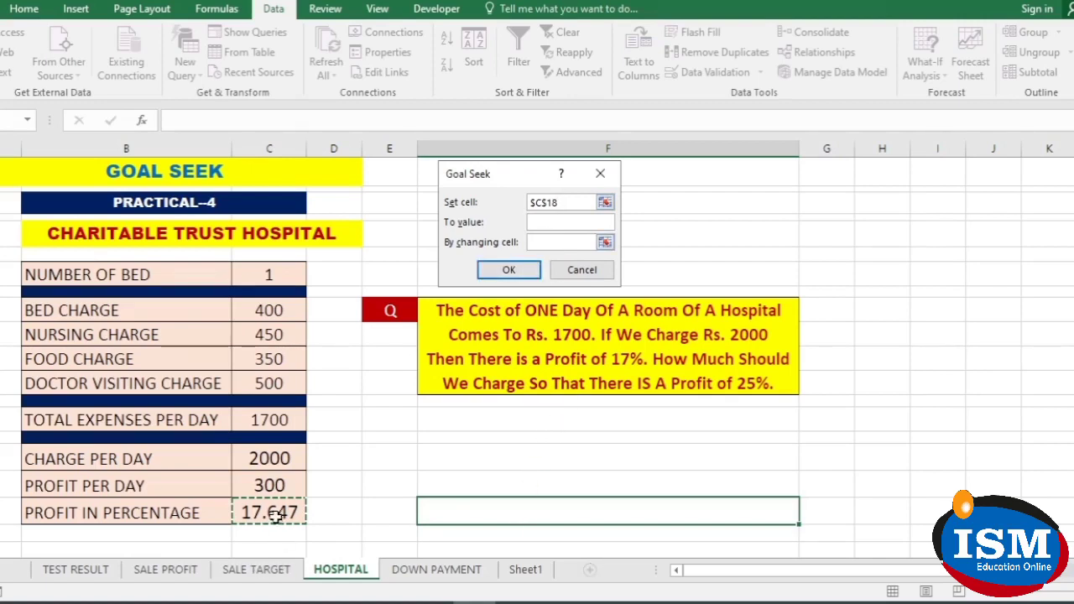
{"action": "left_click", "coordinate": [565, 222]}
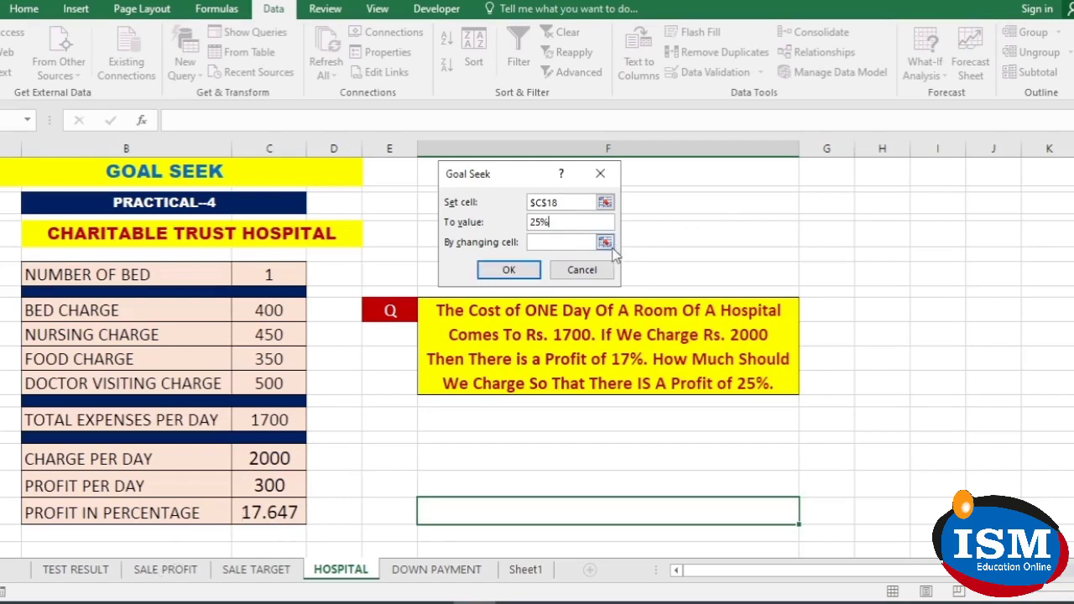
{"action": "left_click", "coordinate": [582, 270]}
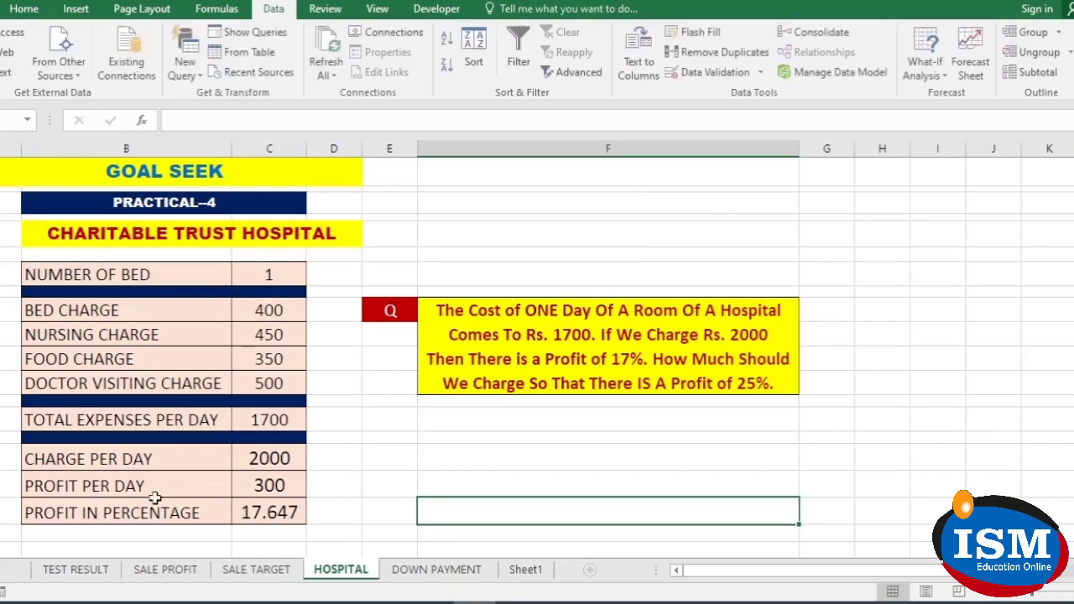
{"action": "left_click", "coordinate": [166, 571]}
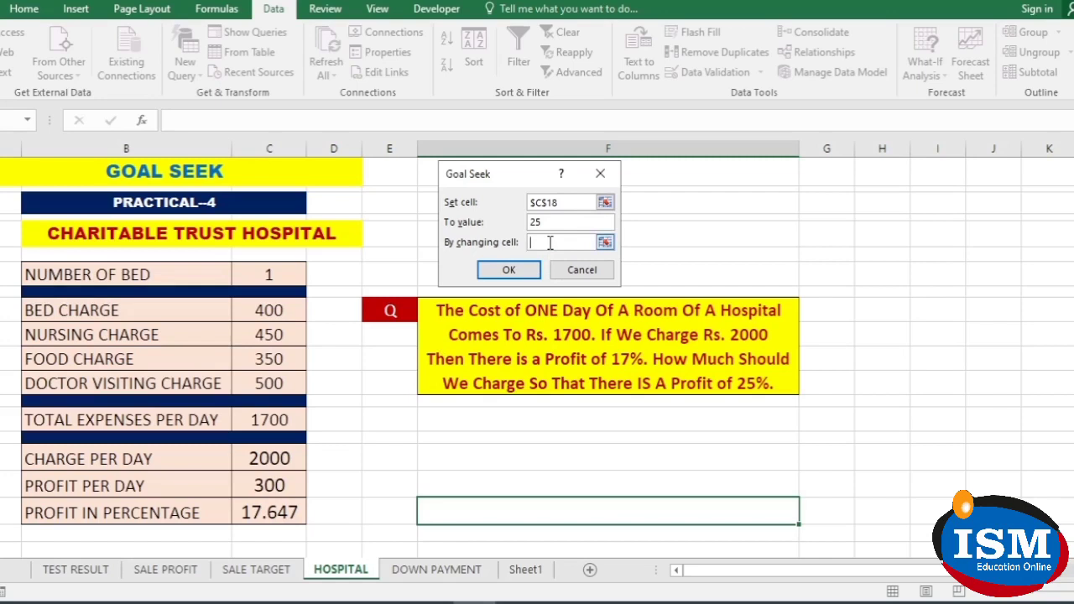
- Run Goal Seek to bring the profit percentage in C18 to 25 by changing the charge per day in C16, and keep the result
{"action": "left_click", "coordinate": [262, 457]}
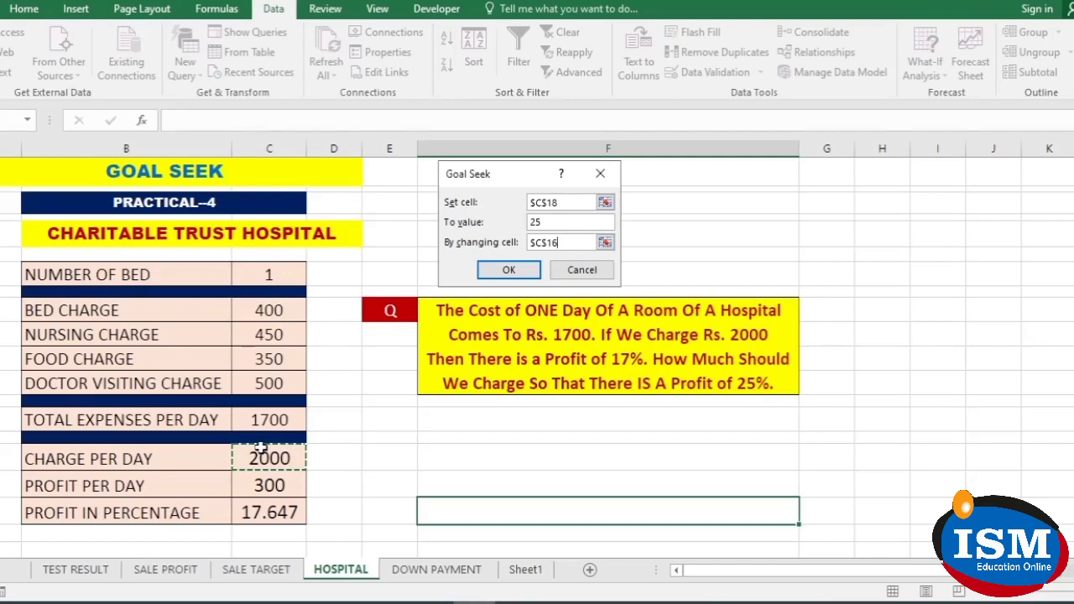
{"action": "left_click", "coordinate": [510, 274]}
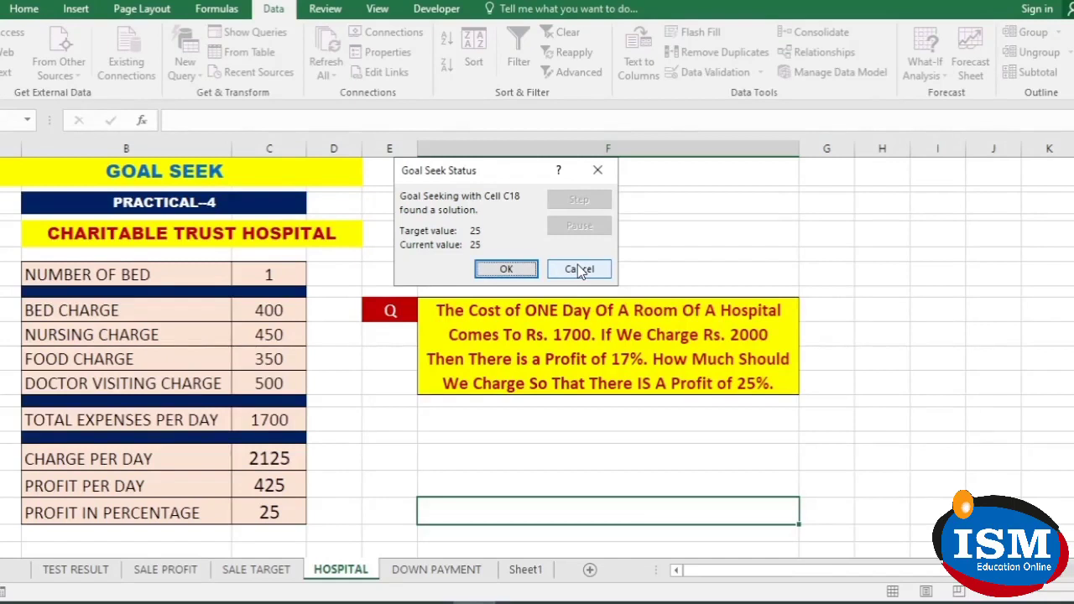
{"action": "left_click", "coordinate": [520, 268]}
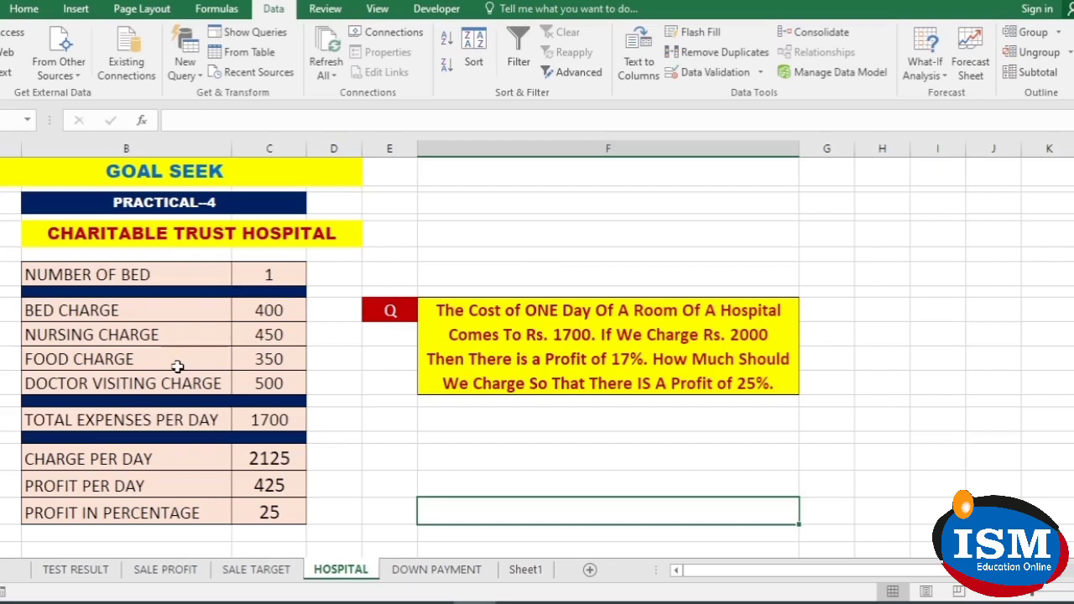
- Open the DOWN PAYMENT sheet and inspect the monthly EMI formula in C13
{"action": "left_click", "coordinate": [240, 575]}
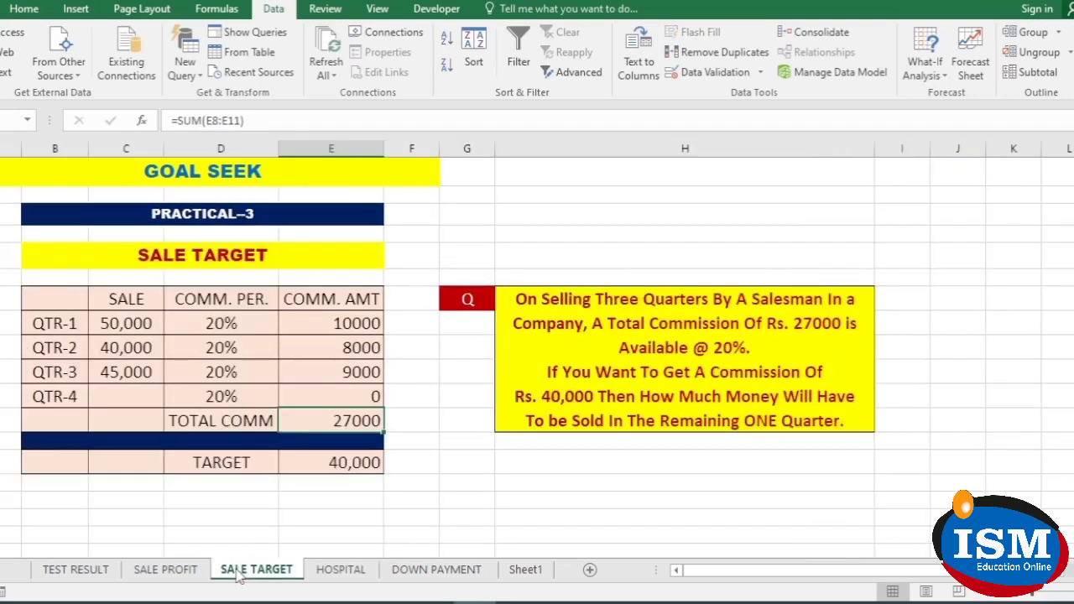
{"action": "left_click", "coordinate": [339, 571]}
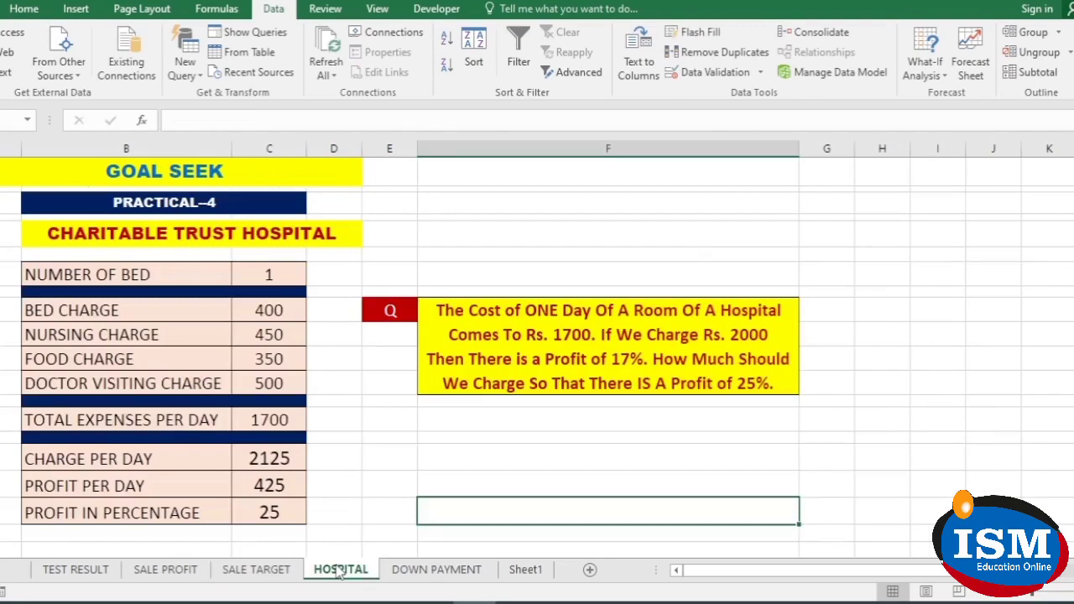
{"action": "left_click", "coordinate": [412, 570]}
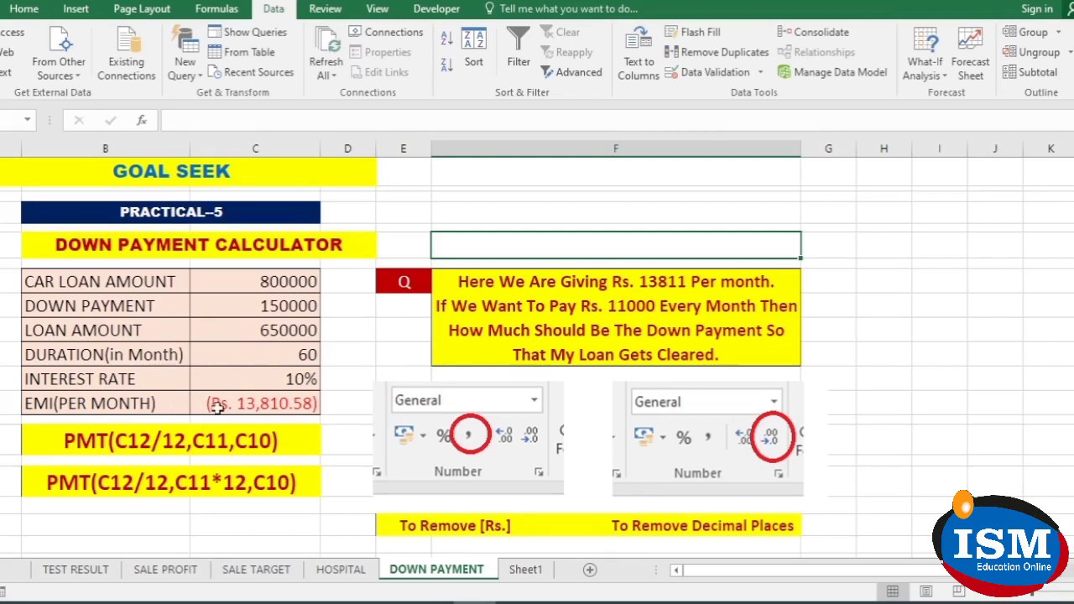
{"action": "left_click", "coordinate": [282, 406]}
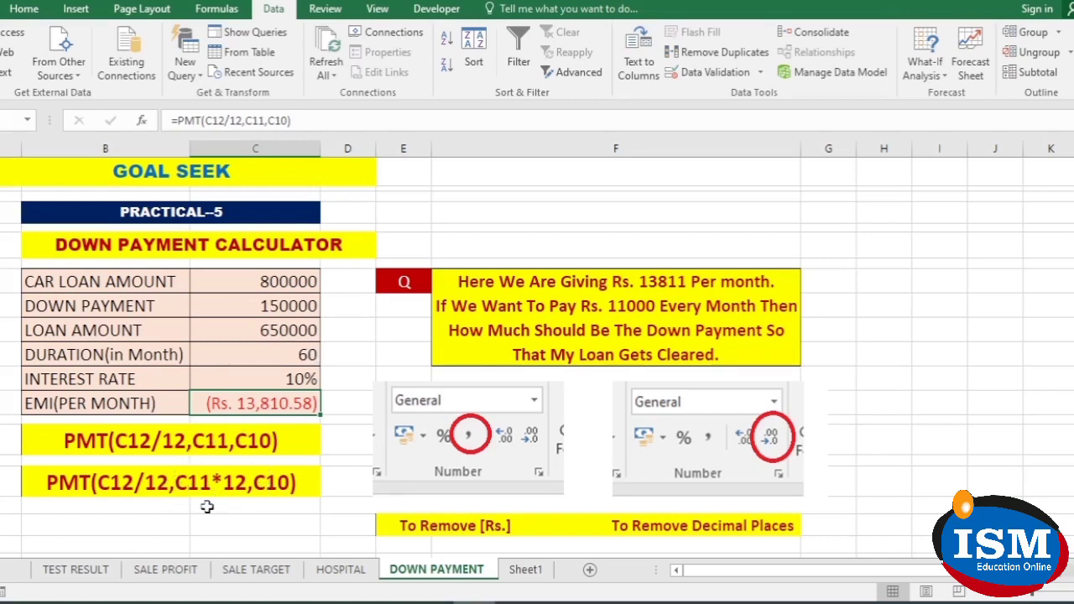
- Try entering 5 as the loan duration in C11 and restore it to 60
{"action": "left_click", "coordinate": [336, 354]}
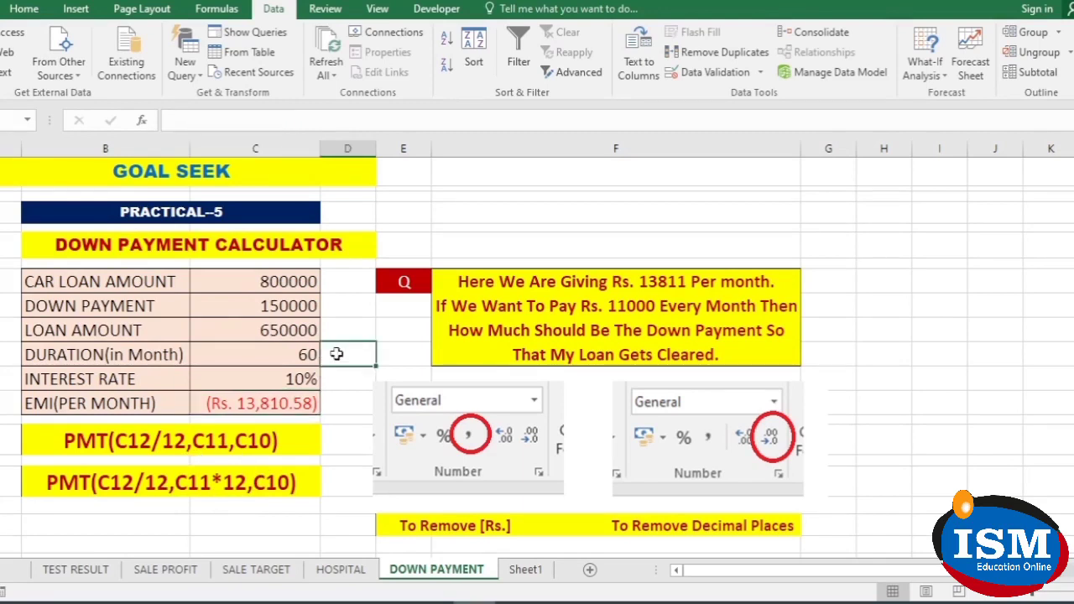
{"action": "left_click", "coordinate": [300, 355]}
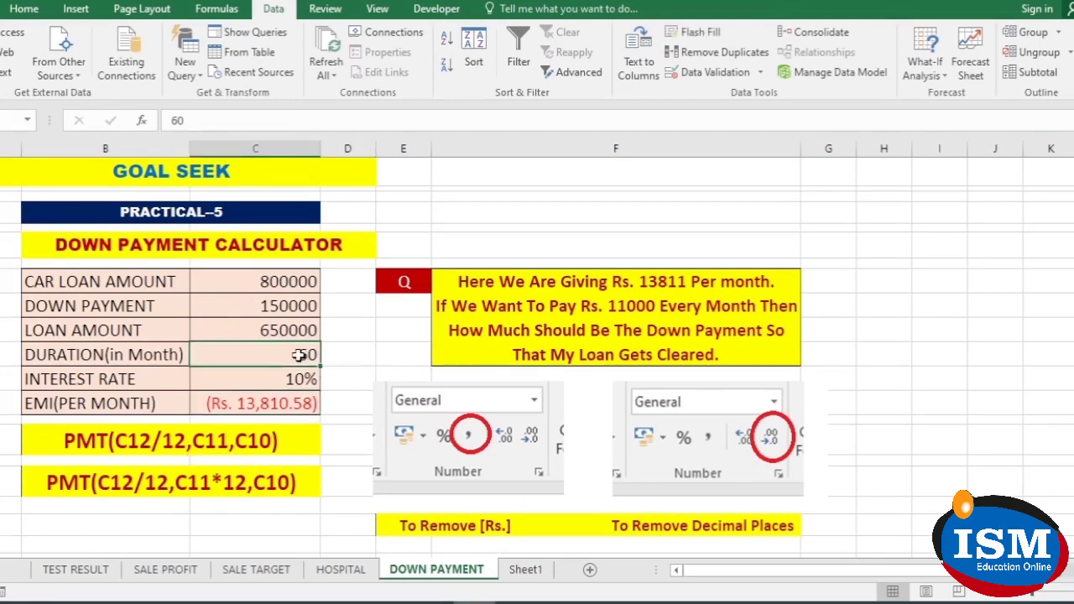
{"action": "type", "text": "5"}
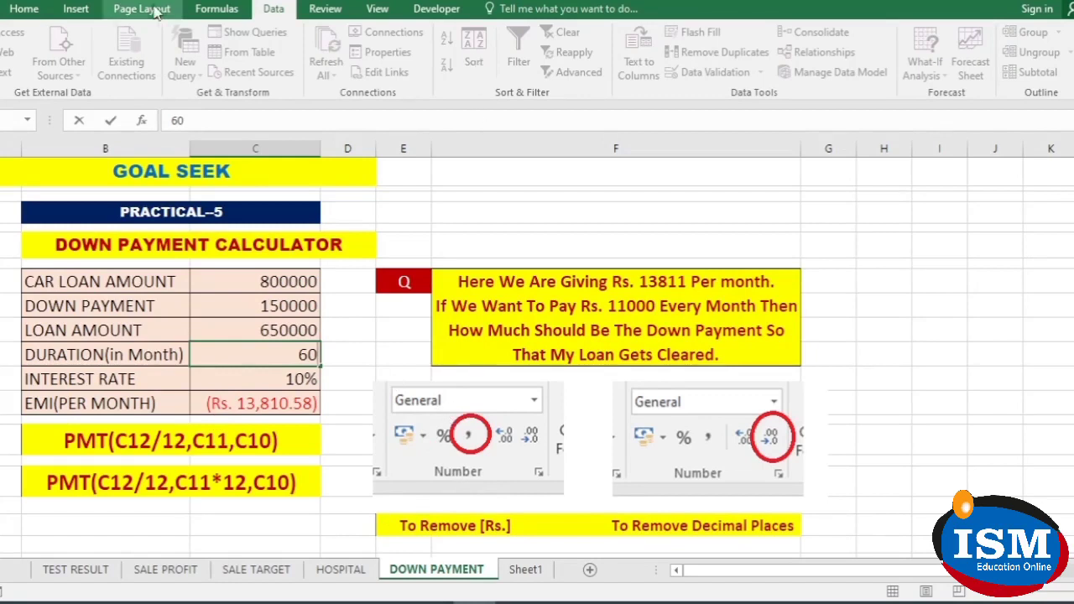
- Format the monthly EMI in C13 with the comma style and no decimal places
{"action": "left_click", "coordinate": [38, 10]}
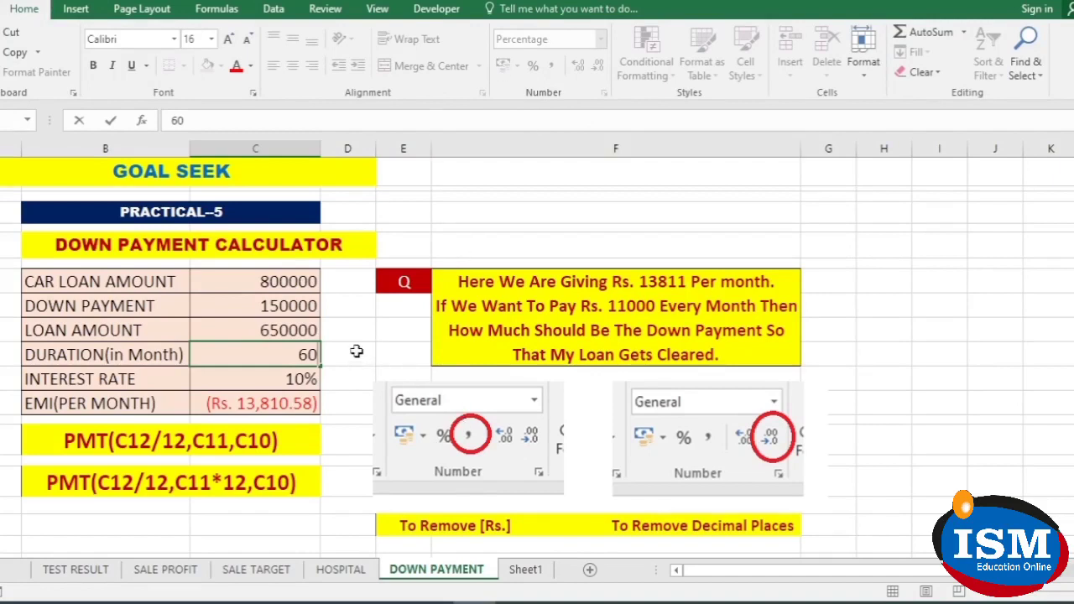
{"action": "left_click", "coordinate": [283, 404]}
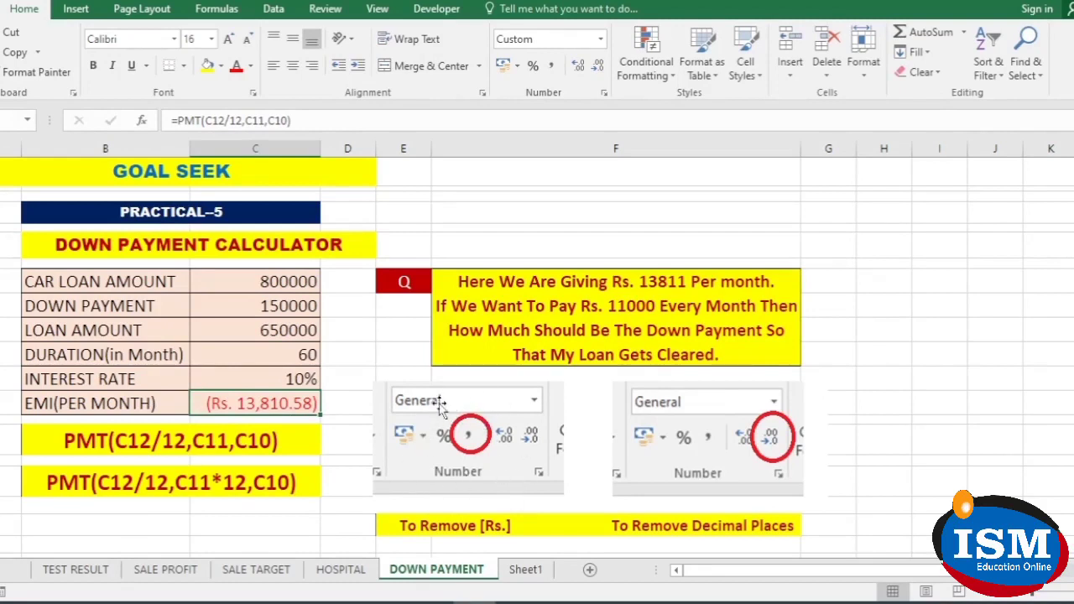
{"action": "left_click", "coordinate": [552, 66]}
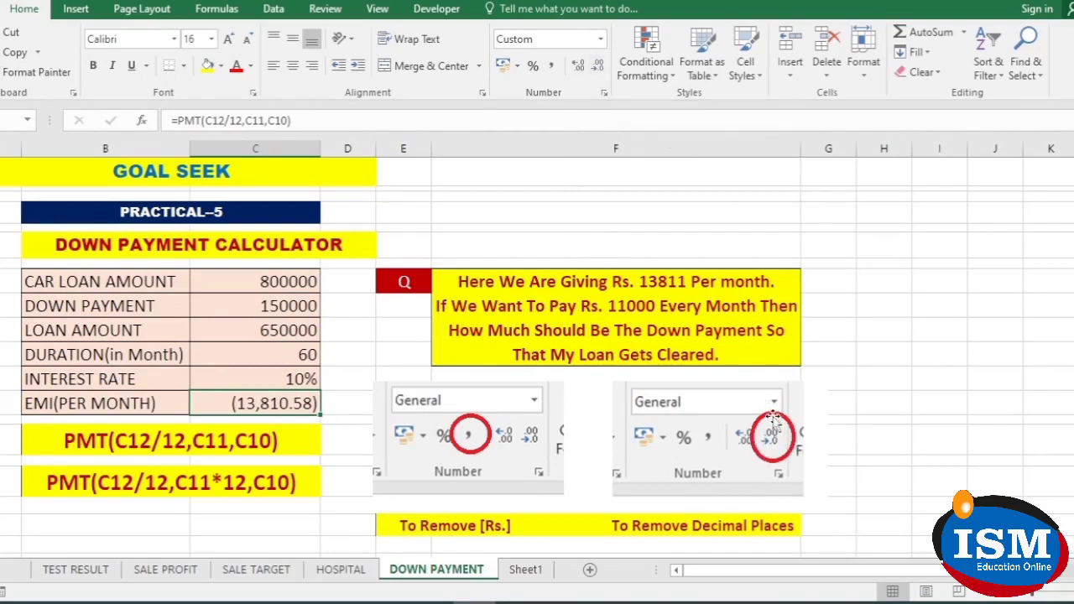
{"action": "left_click", "coordinate": [599, 69]}
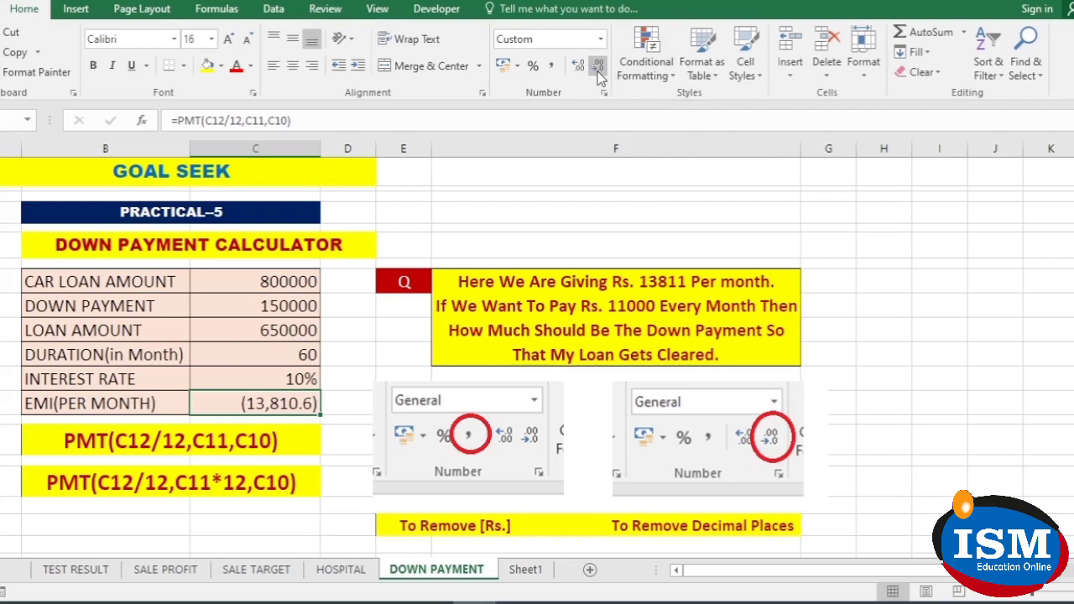
{"action": "left_click", "coordinate": [598, 73]}
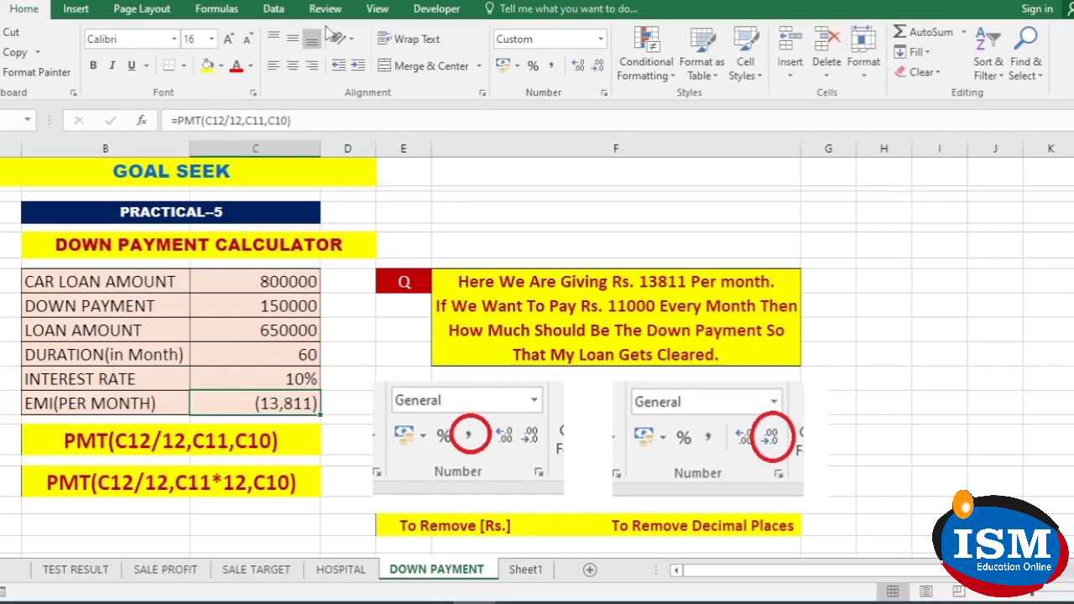
- Run Goal Seek to bring the EMI in C13 to (11000) by changing the down payment in C9, and keep the result
{"action": "left_click", "coordinate": [274, 8]}
{"action": "left_click", "coordinate": [926, 72]}
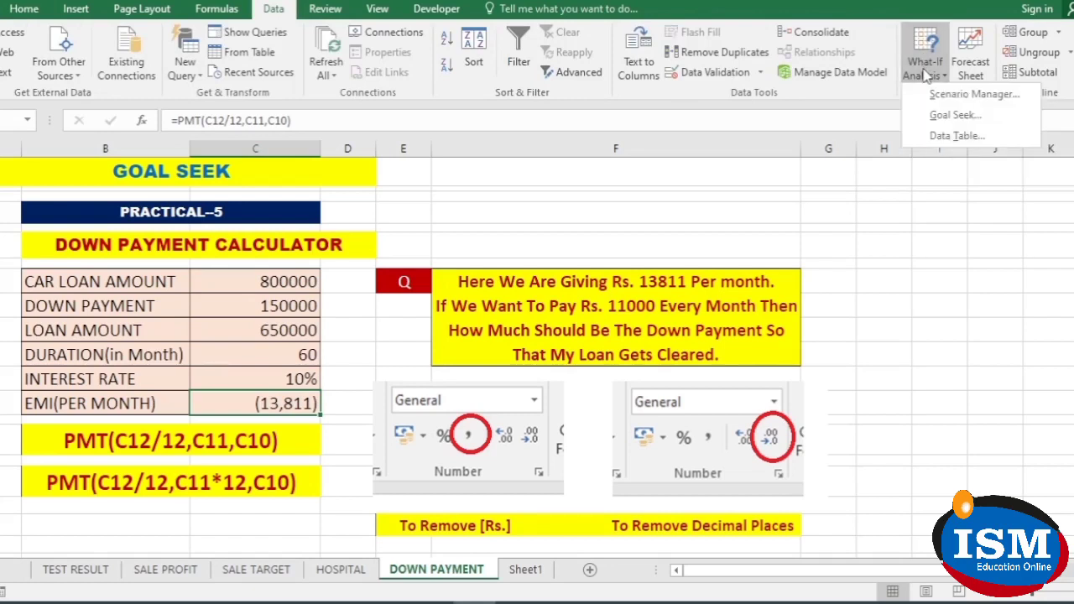
{"action": "left_click", "coordinate": [954, 115]}
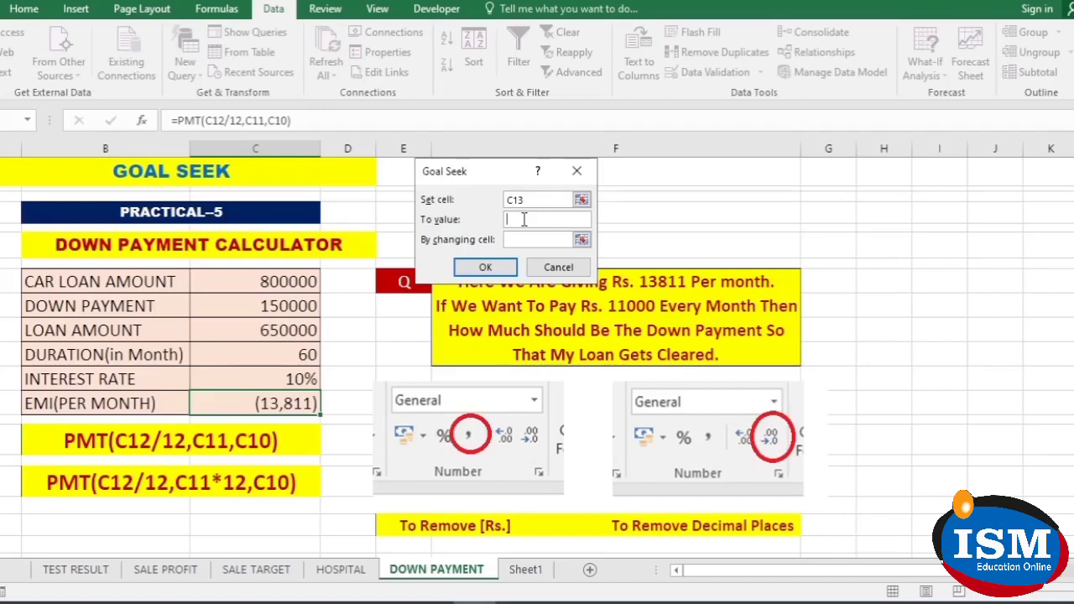
{"action": "type", "text": "11000"}
{"action": "key", "text": "Left"}
{"action": "key", "text": "Left"}
{"action": "key", "text": "Left"}
{"action": "type", "text": ")"}
{"action": "left_click", "coordinate": [526, 238]}
{"action": "left_click", "coordinate": [290, 309]}
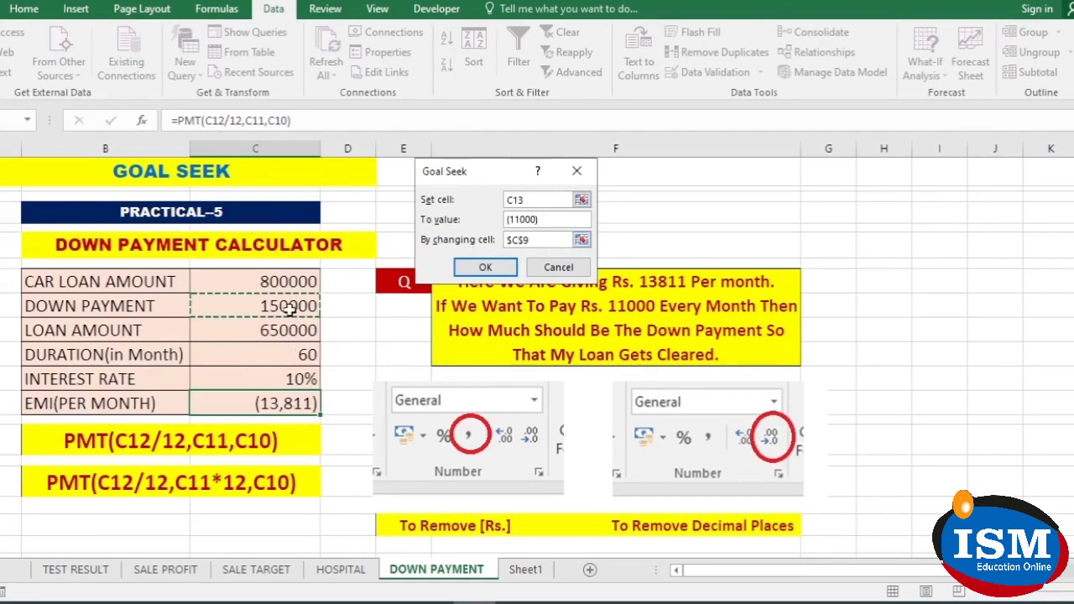
{"action": "left_click", "coordinate": [475, 268]}
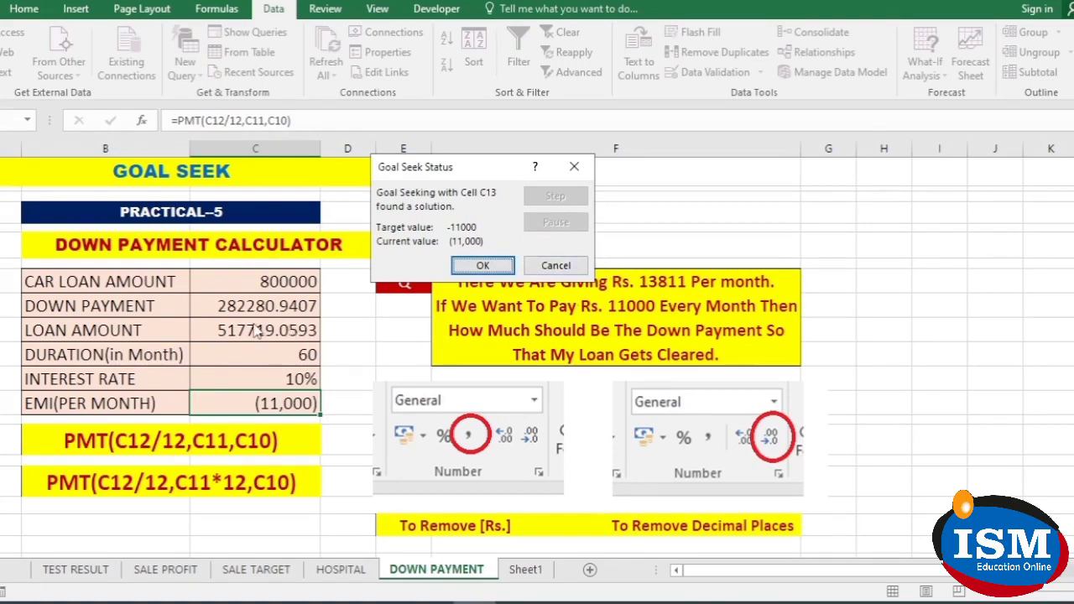
{"action": "left_click", "coordinate": [483, 266]}
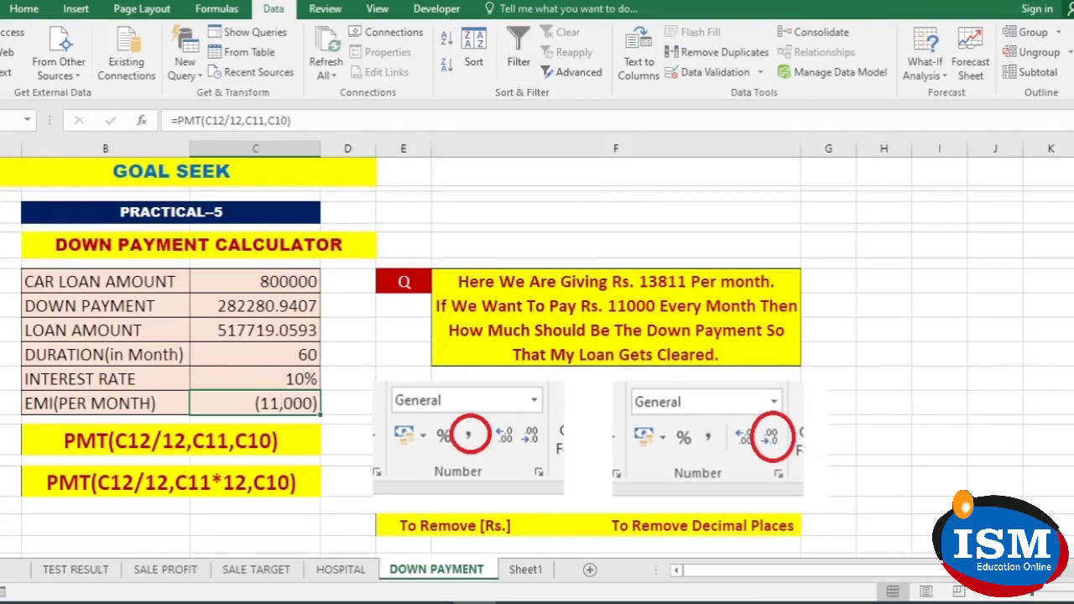
- Format the monthly EMI in C13 to show two decimal places
{"action": "left_click", "coordinate": [25, 10]}
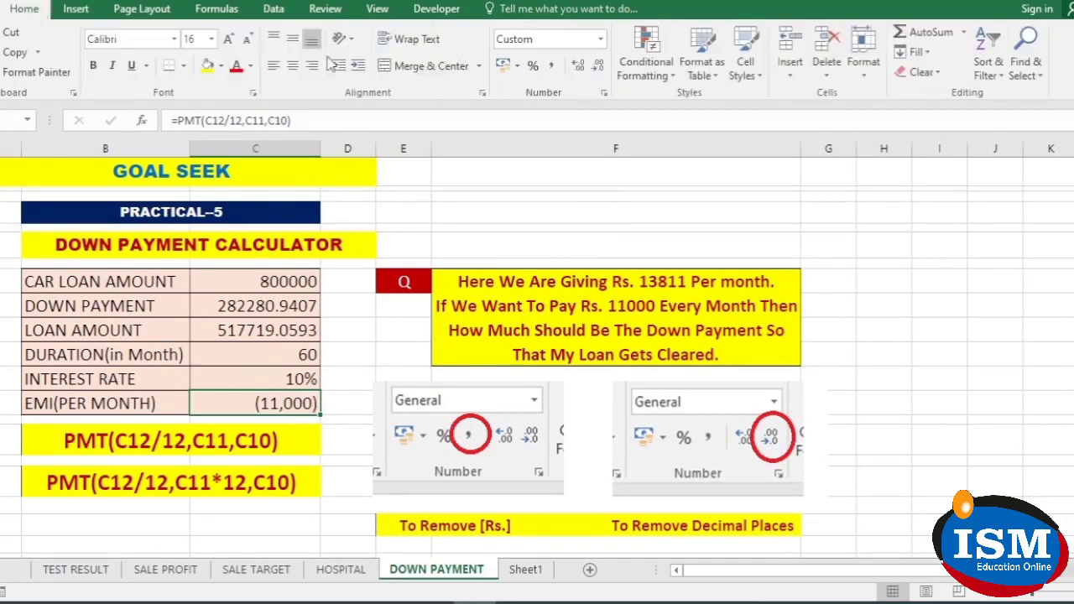
{"action": "left_click", "coordinate": [576, 71]}
{"action": "left_click", "coordinate": [576, 71]}
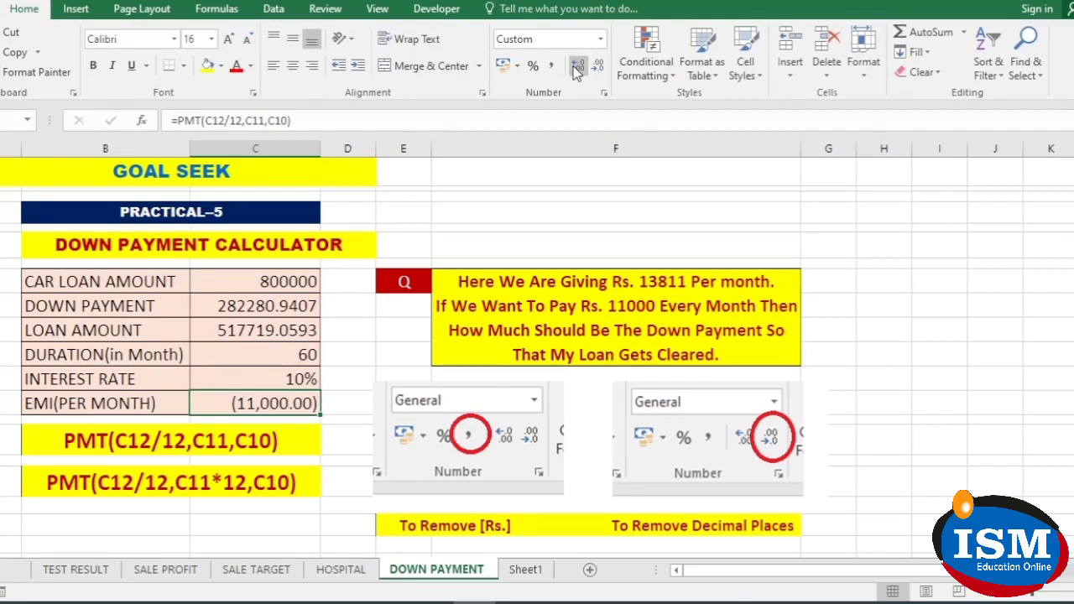
- Format the down payment in C9 to show no decimal places
{"action": "key", "text": "Up"}
{"action": "key", "text": "Up"}
{"action": "key", "text": "Up"}
{"action": "key", "text": "Up"}
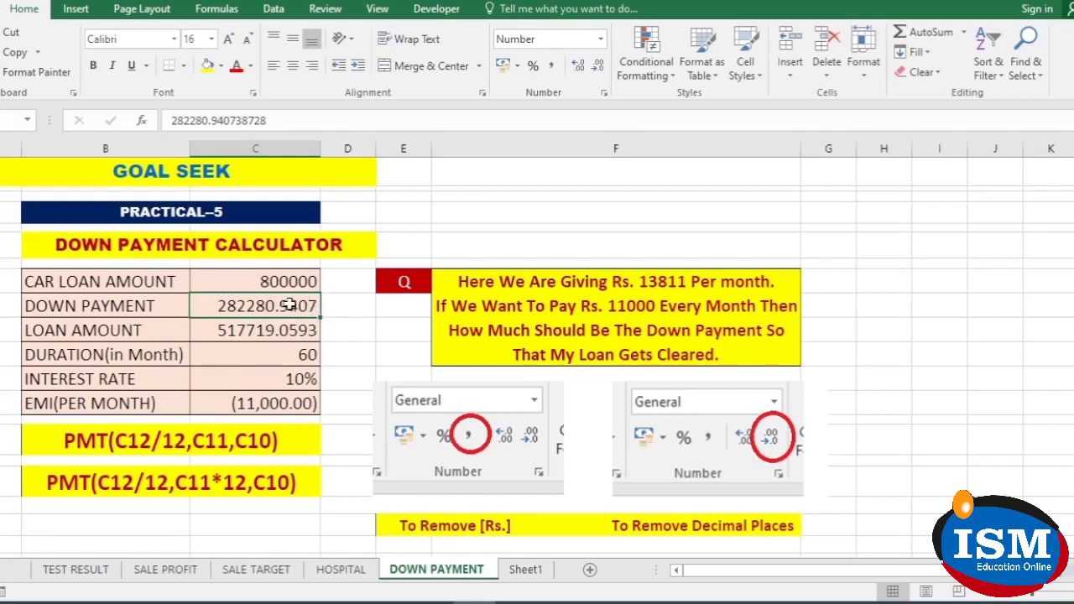
{"action": "left_click", "coordinate": [597, 67]}
{"action": "left_click", "coordinate": [598, 67]}
{"action": "left_click", "coordinate": [597, 67]}
{"action": "left_click", "coordinate": [598, 67]}
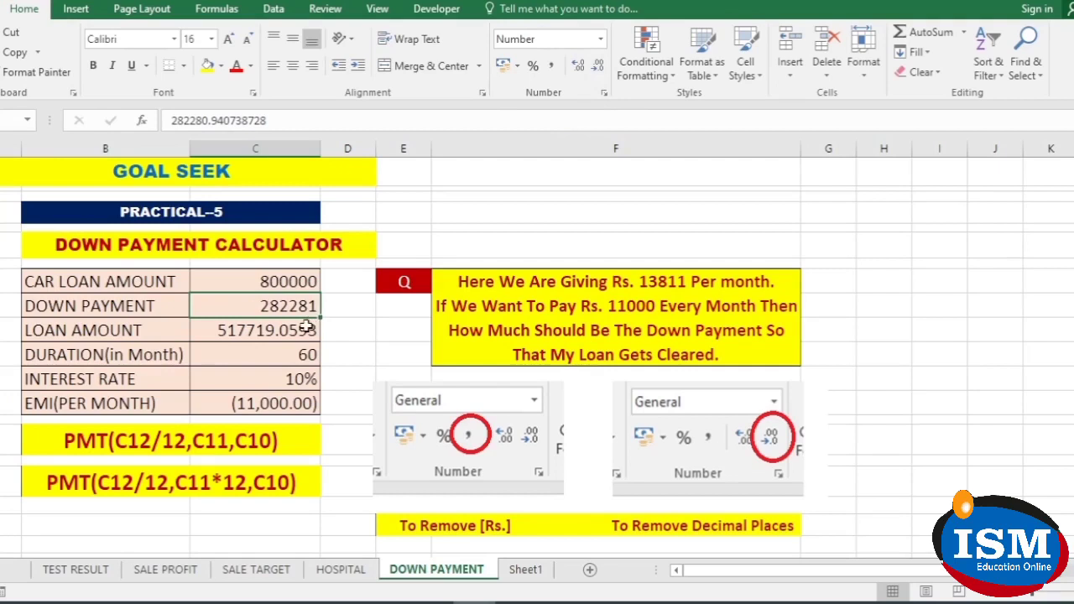
- Format the loan amount in C10 to show no decimal places
{"action": "left_click", "coordinate": [307, 327]}
{"action": "left_click", "coordinate": [597, 67]}
{"action": "left_click", "coordinate": [597, 67]}
{"action": "left_click", "coordinate": [596, 74]}
{"action": "left_click", "coordinate": [596, 74]}
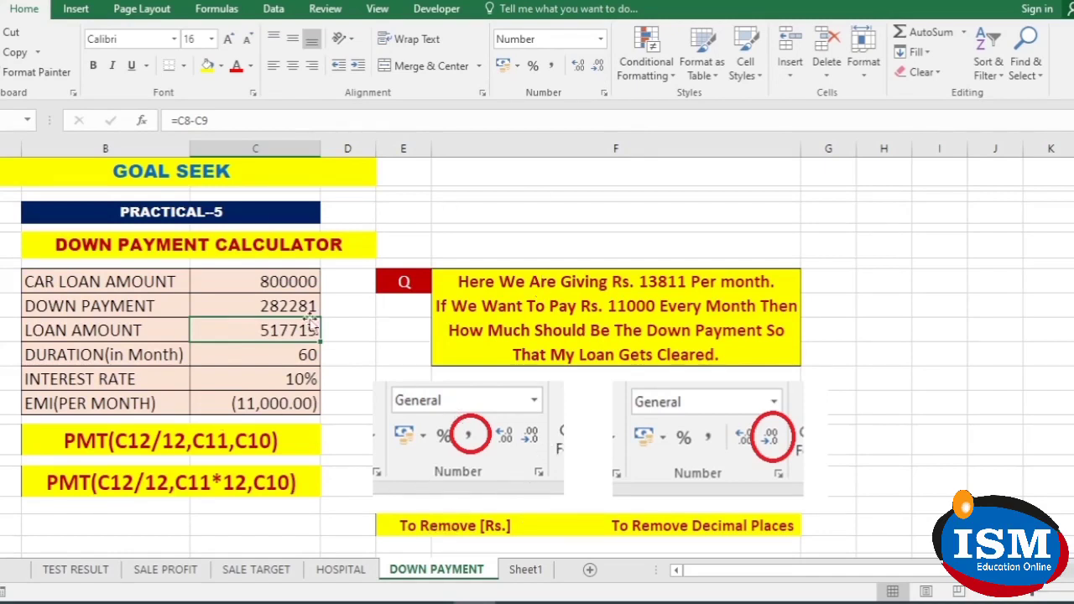
- Compare the loan question on Sheet1 with the one on the DOWN PAYMENT sheet
{"action": "left_click", "coordinate": [534, 577]}
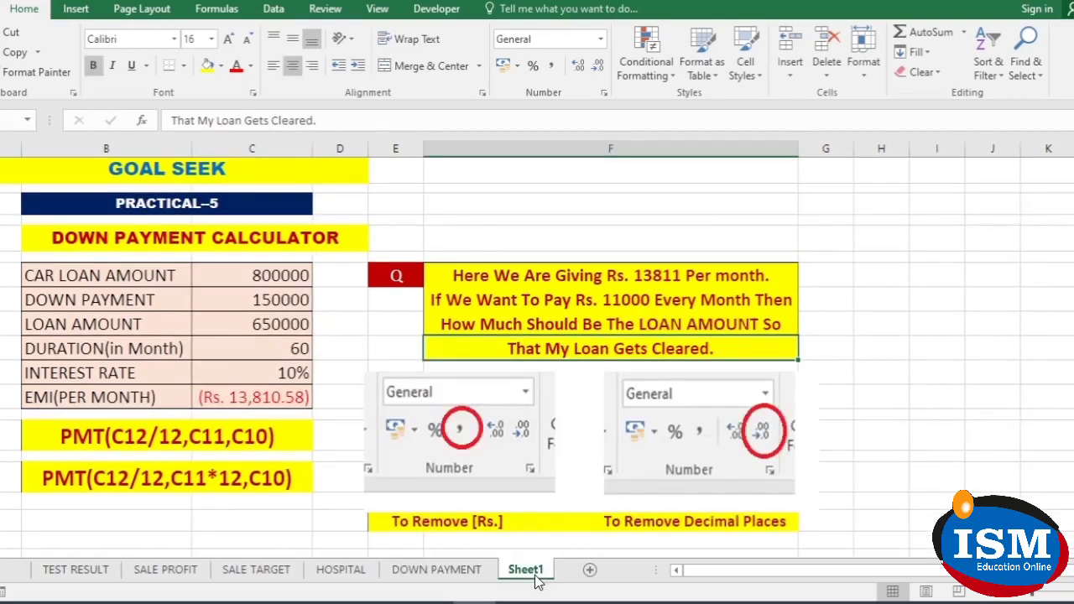
{"action": "left_click", "coordinate": [446, 573]}
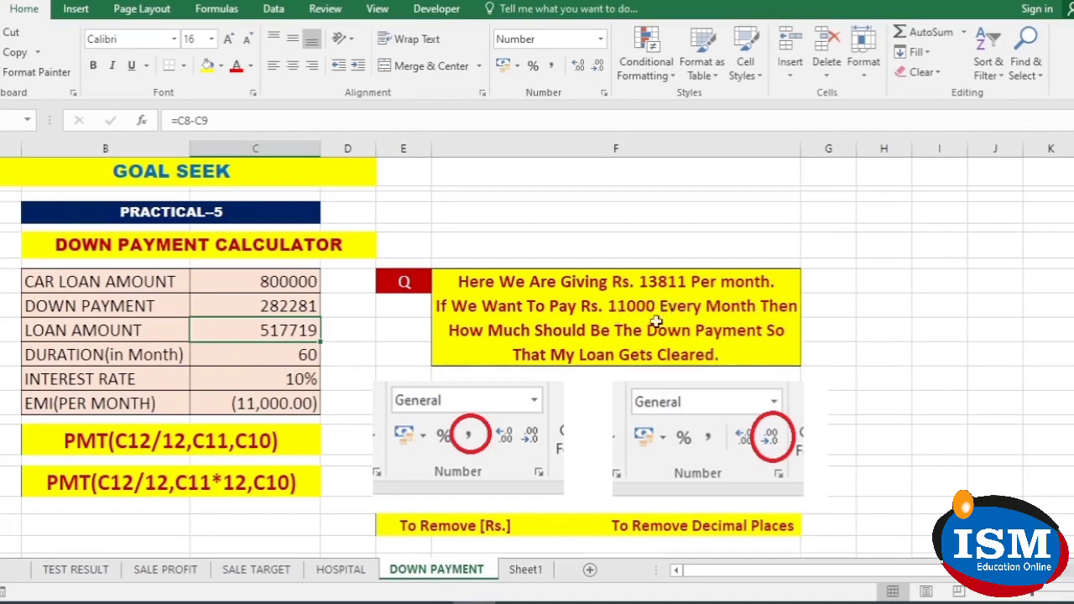
{"action": "left_click", "coordinate": [526, 569]}
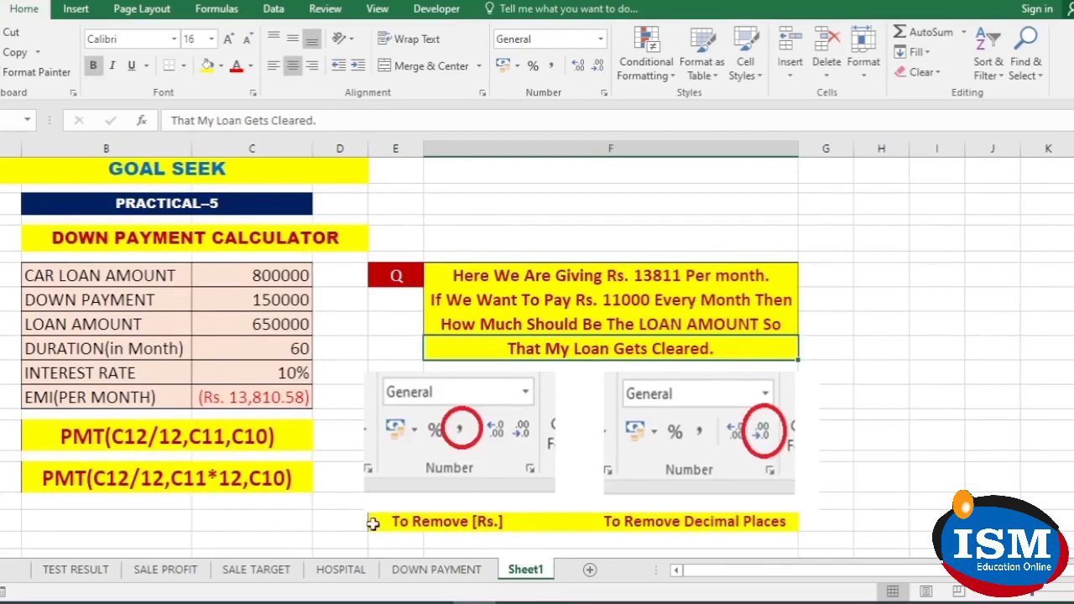
{"action": "left_click", "coordinate": [413, 569]}
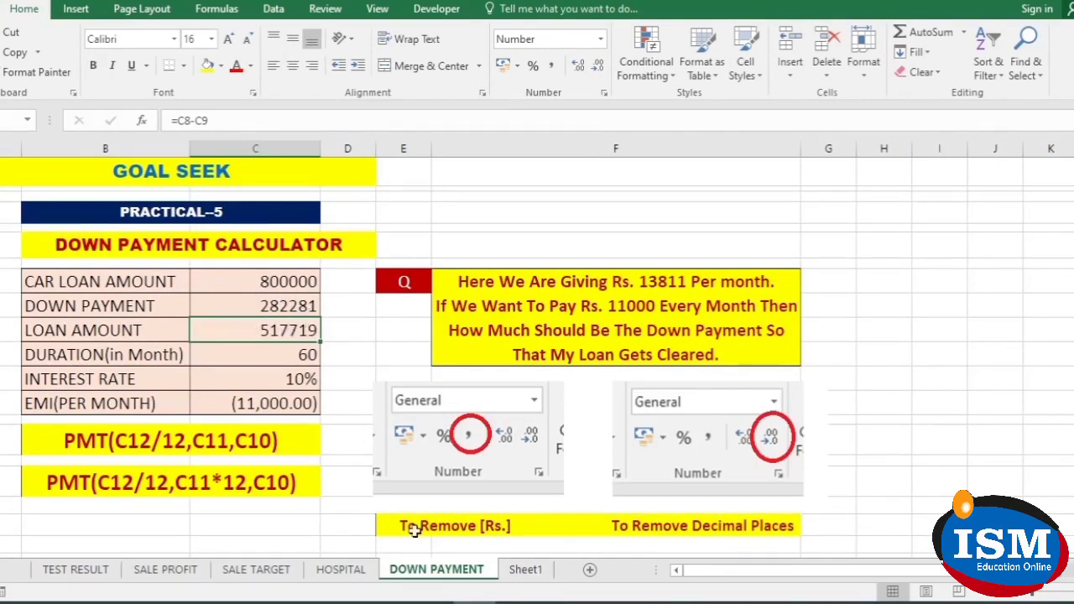
- Format the monthly EMI in C12 on Sheet1 in comma style with no decimal places
{"action": "left_click", "coordinate": [525, 570]}
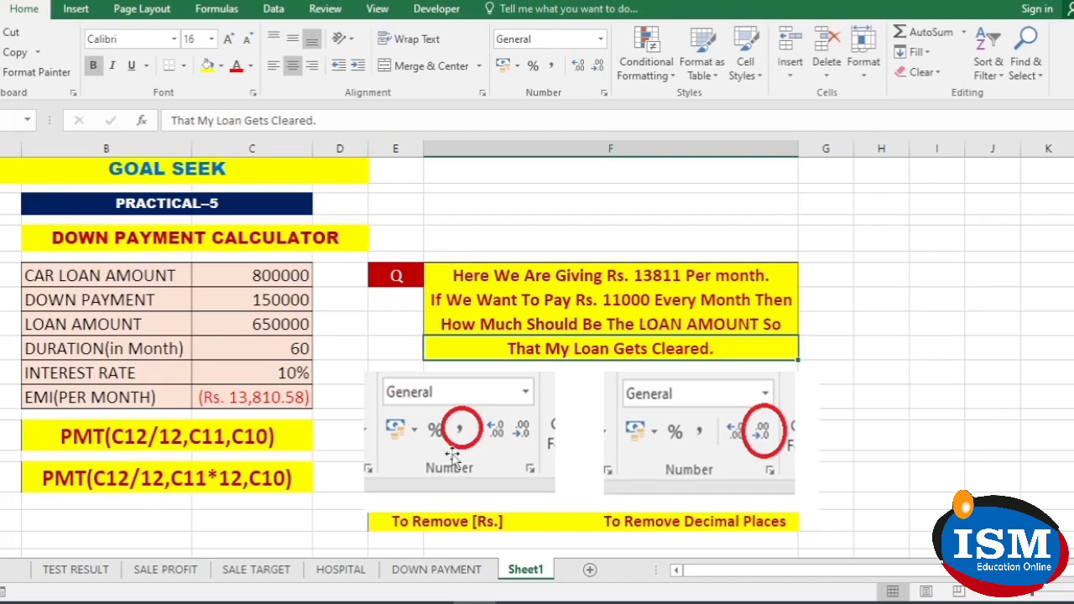
{"action": "left_click", "coordinate": [246, 402]}
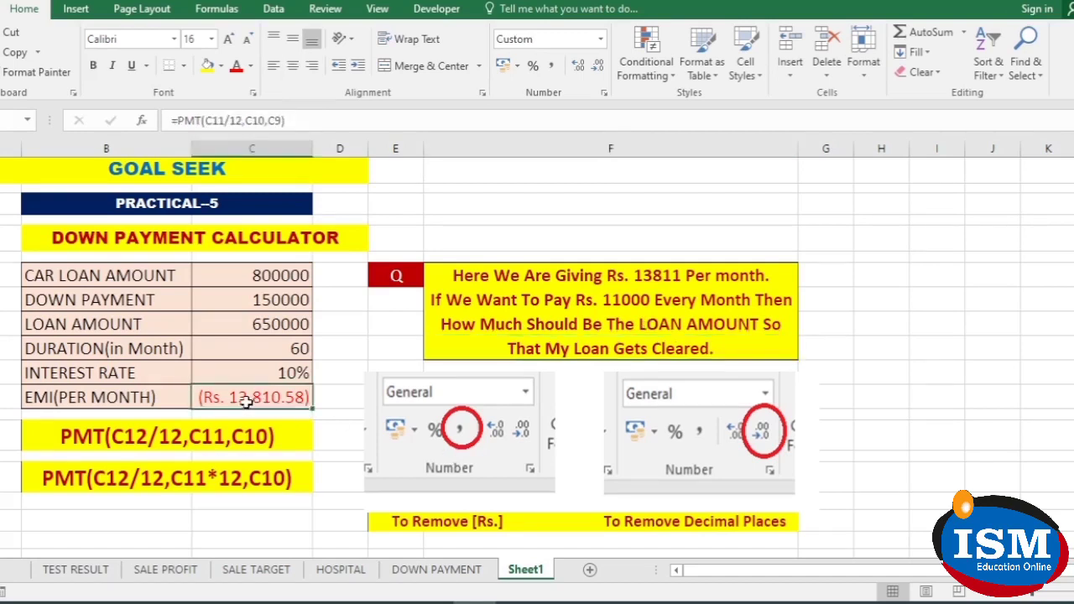
{"action": "left_click", "coordinate": [555, 61]}
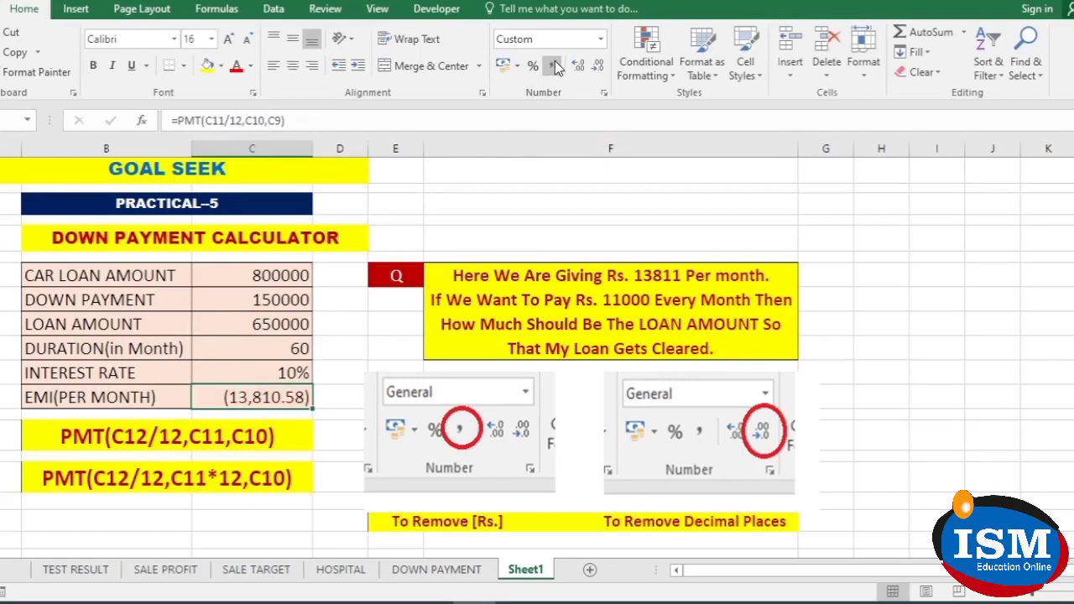
{"action": "left_click", "coordinate": [598, 67]}
{"action": "left_click", "coordinate": [598, 67]}
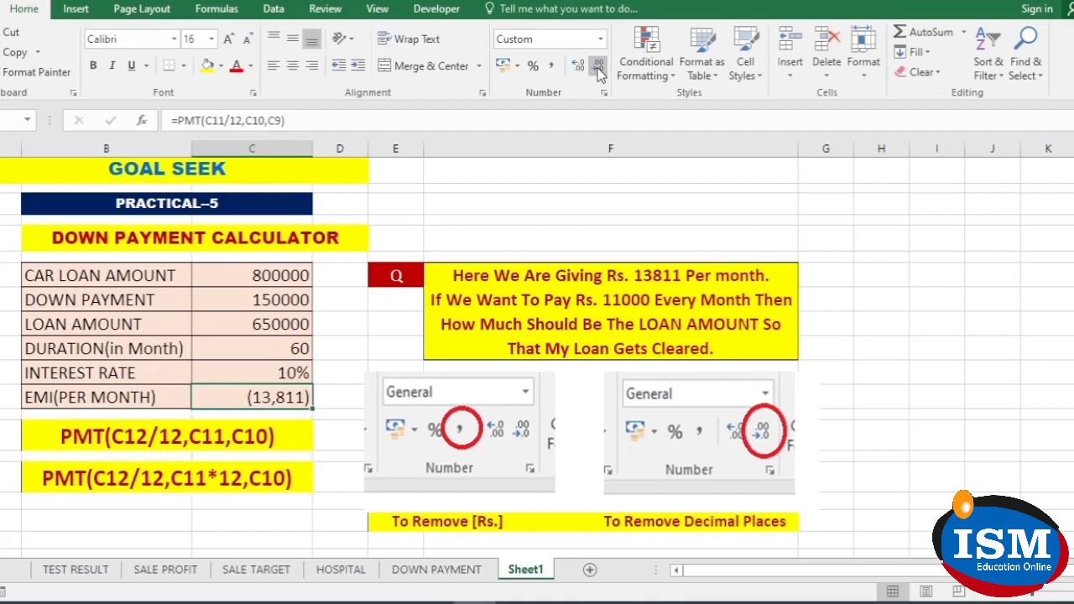
- Try Goal Seek on the EMI in C12 with a target of (11000) by changing C7, and discard the result
{"action": "left_click", "coordinate": [274, 10]}
{"action": "left_click", "coordinate": [931, 74]}
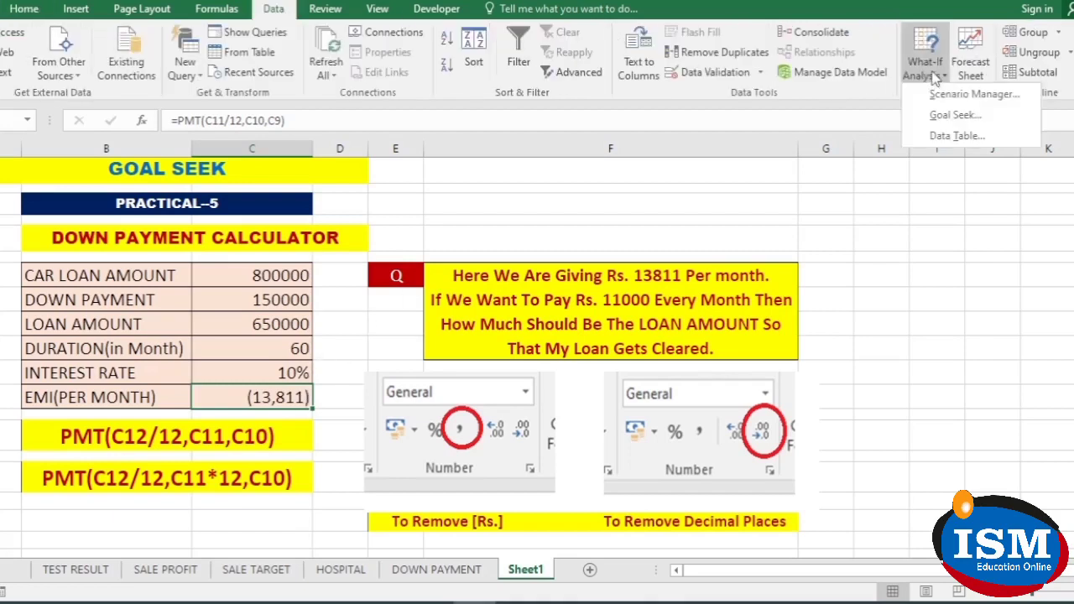
{"action": "left_click", "coordinate": [948, 115]}
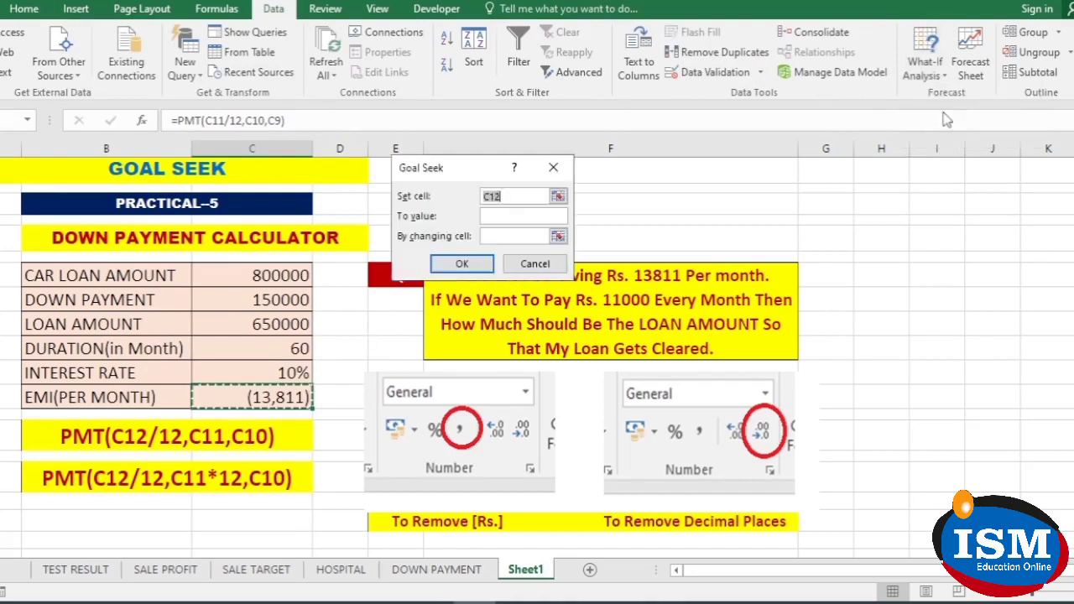
{"action": "left_click", "coordinate": [539, 215]}
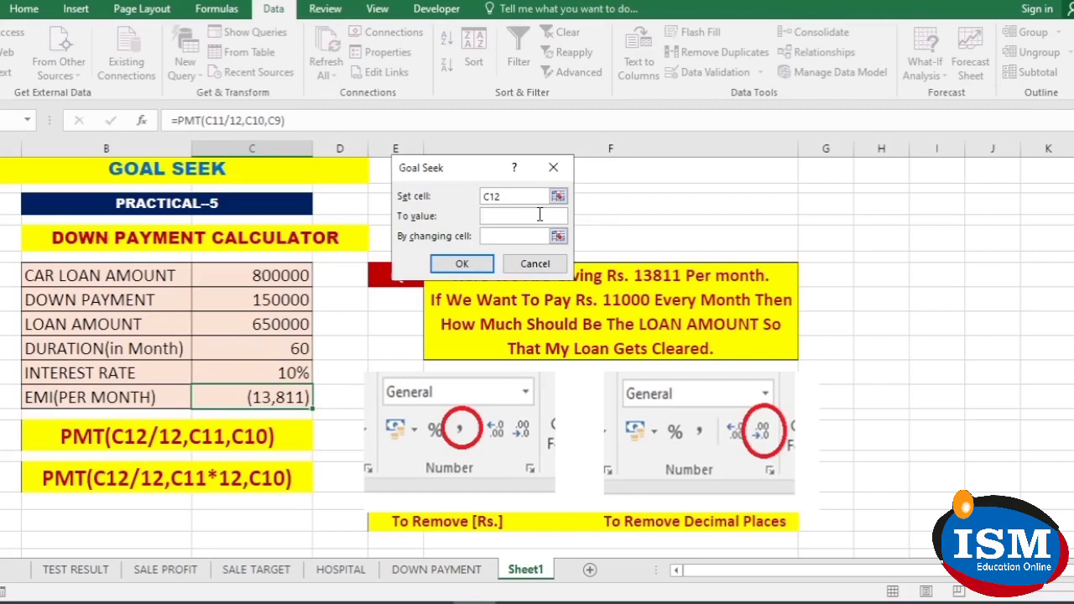
{"action": "type", "text": "(11000)"}
{"action": "left_click", "coordinate": [285, 276]}
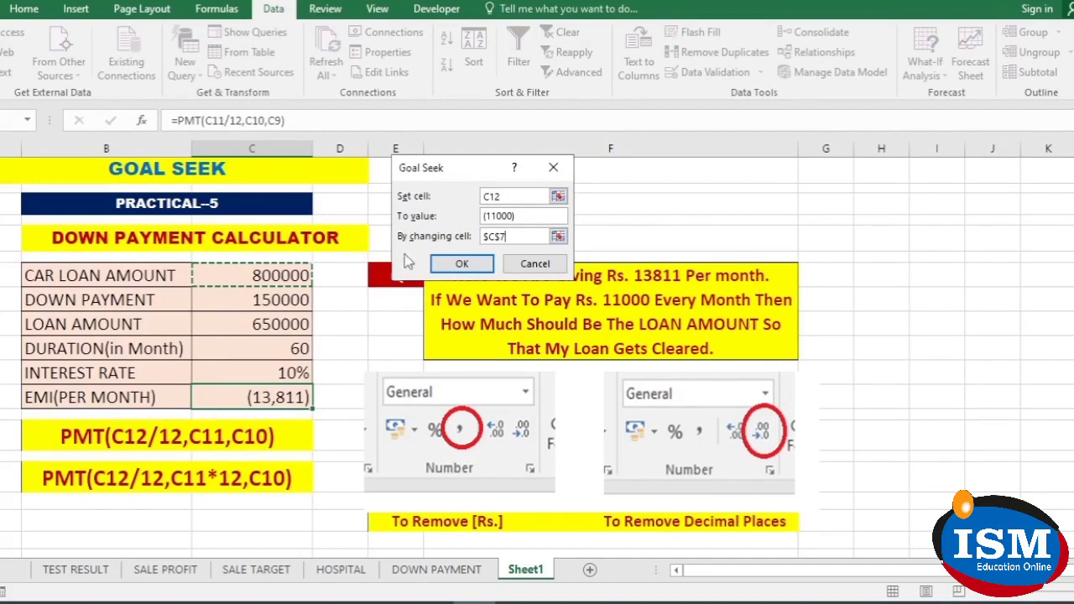
{"action": "left_click", "coordinate": [464, 265]}
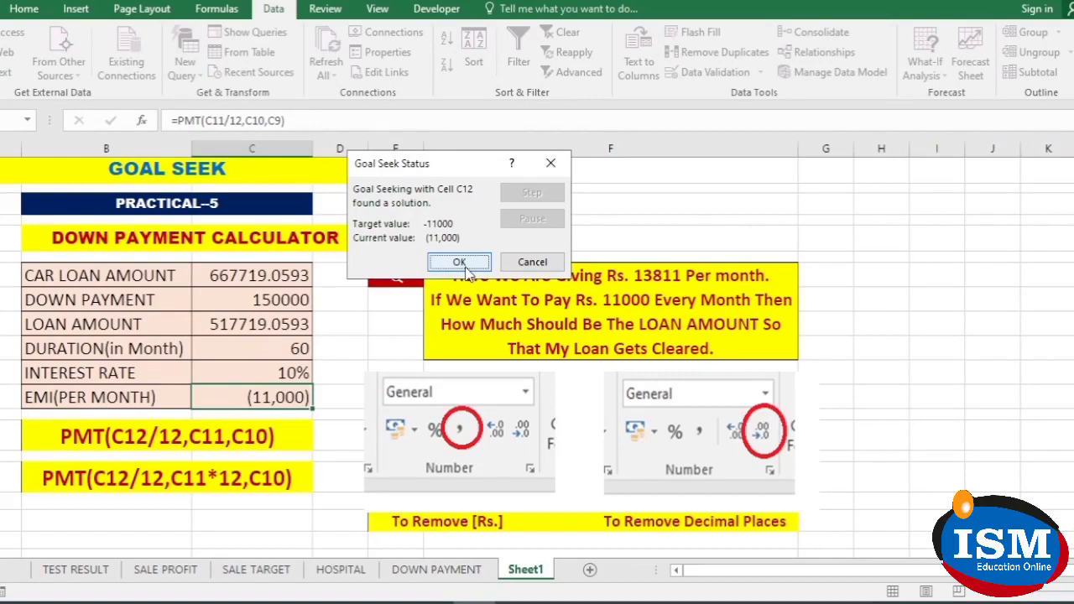
{"action": "left_click", "coordinate": [533, 262]}
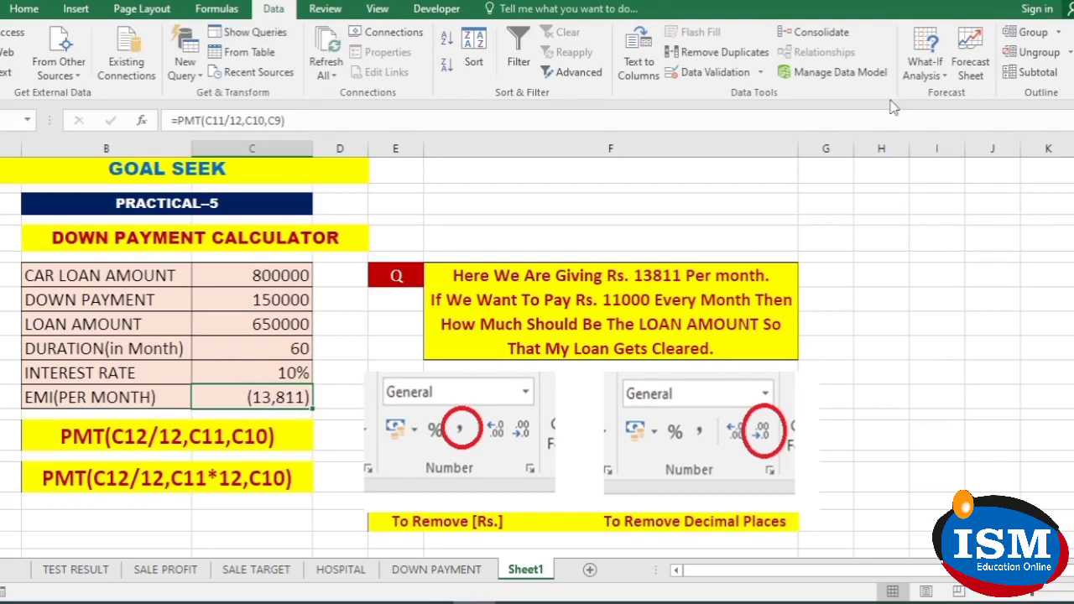
- Run Goal Seek to bring the EMI in C12 to (11000) by changing the car loan amount in C7, and keep the result
{"action": "left_click", "coordinate": [923, 76]}
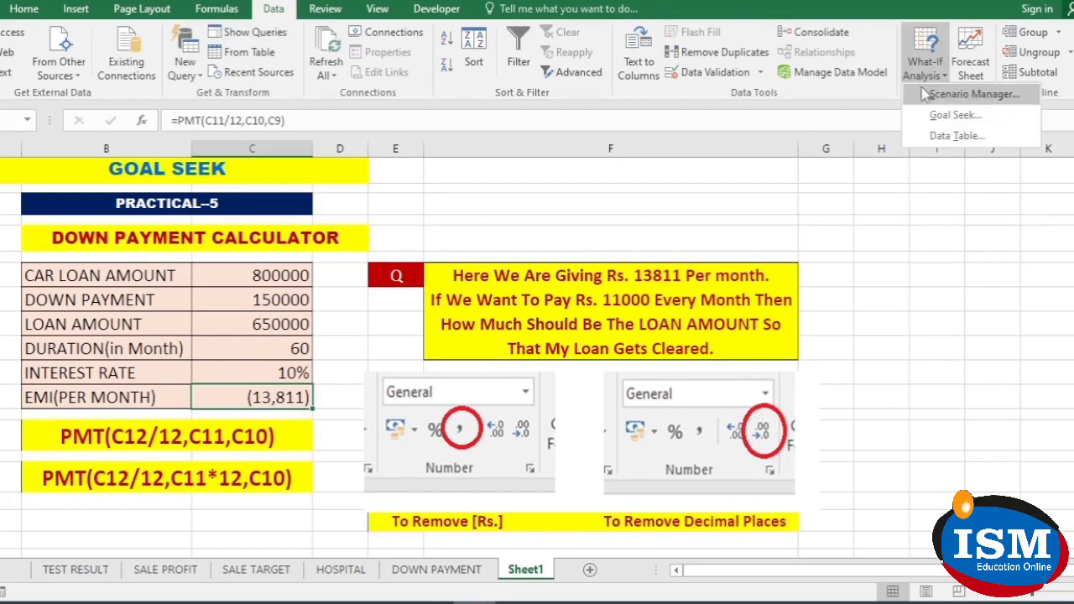
{"action": "left_click", "coordinate": [953, 115]}
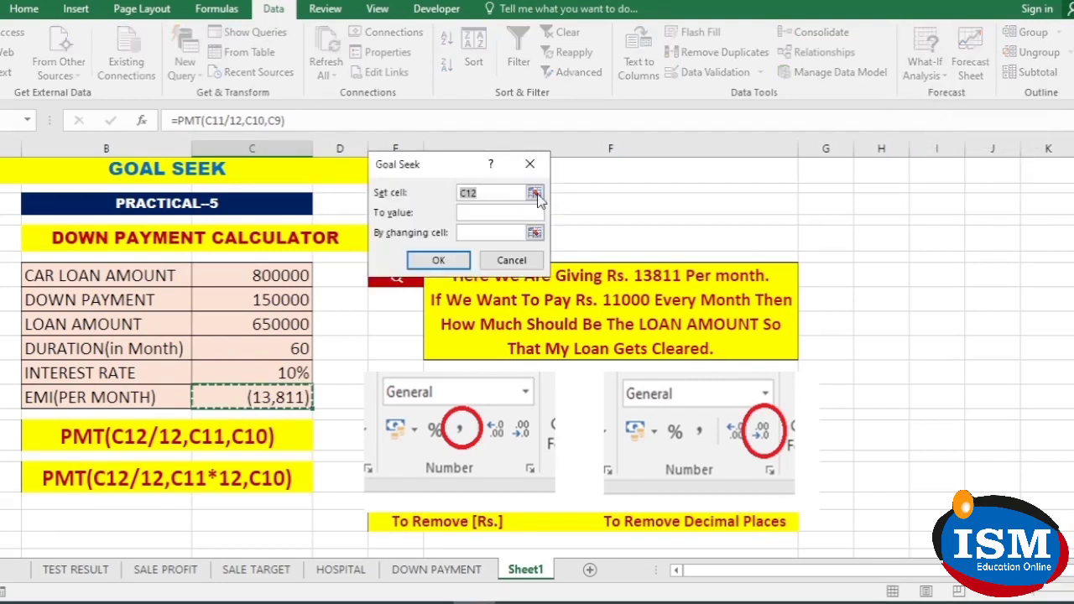
{"action": "left_click", "coordinate": [499, 192]}
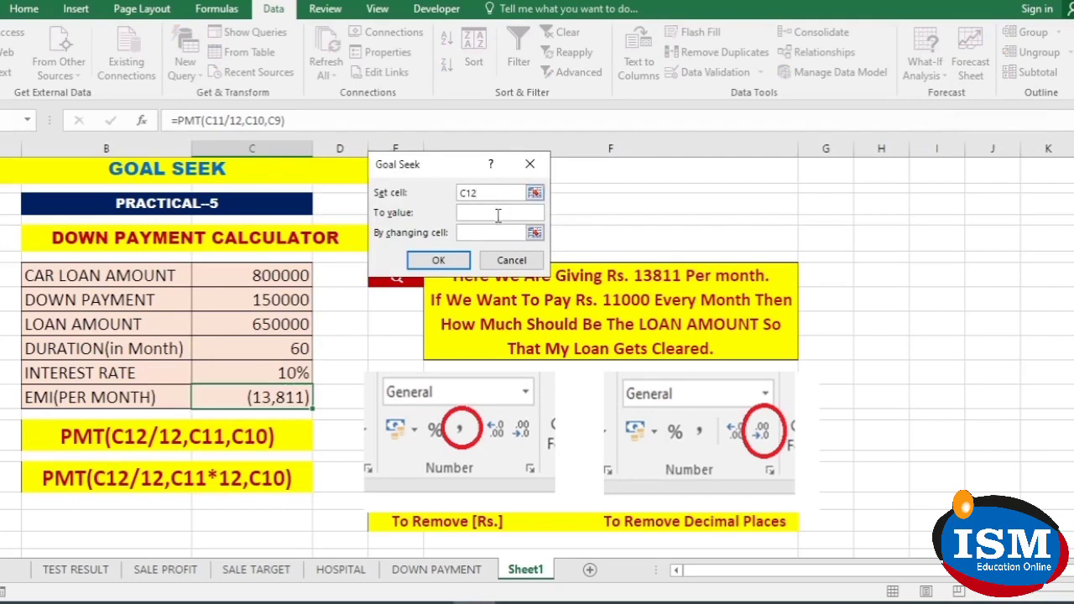
{"action": "left_click", "coordinate": [498, 213]}
{"action": "type", "text": "(11000)"}
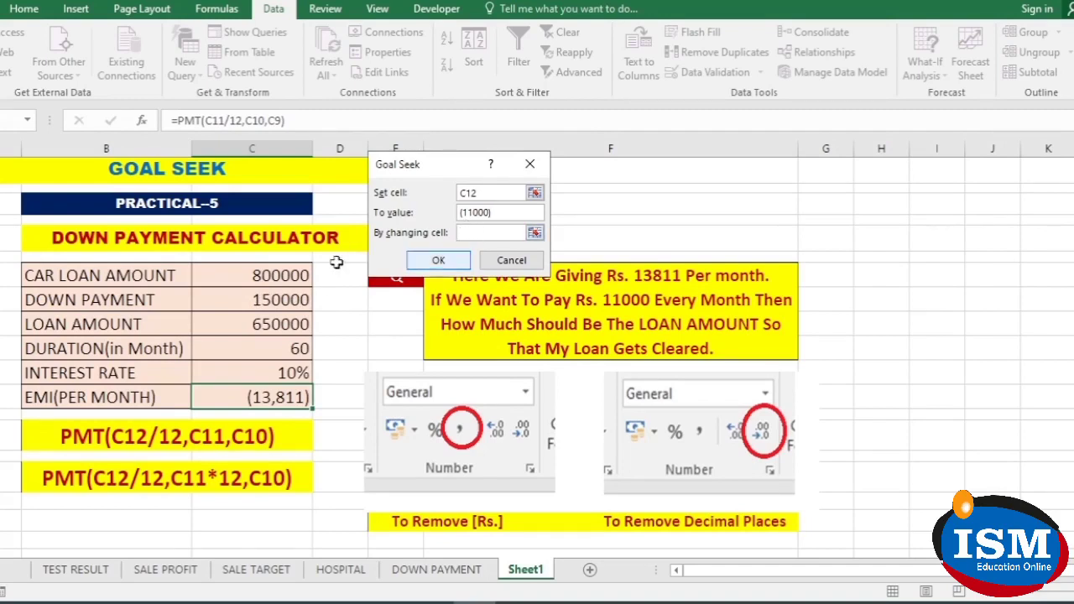
{"action": "left_click", "coordinate": [252, 275]}
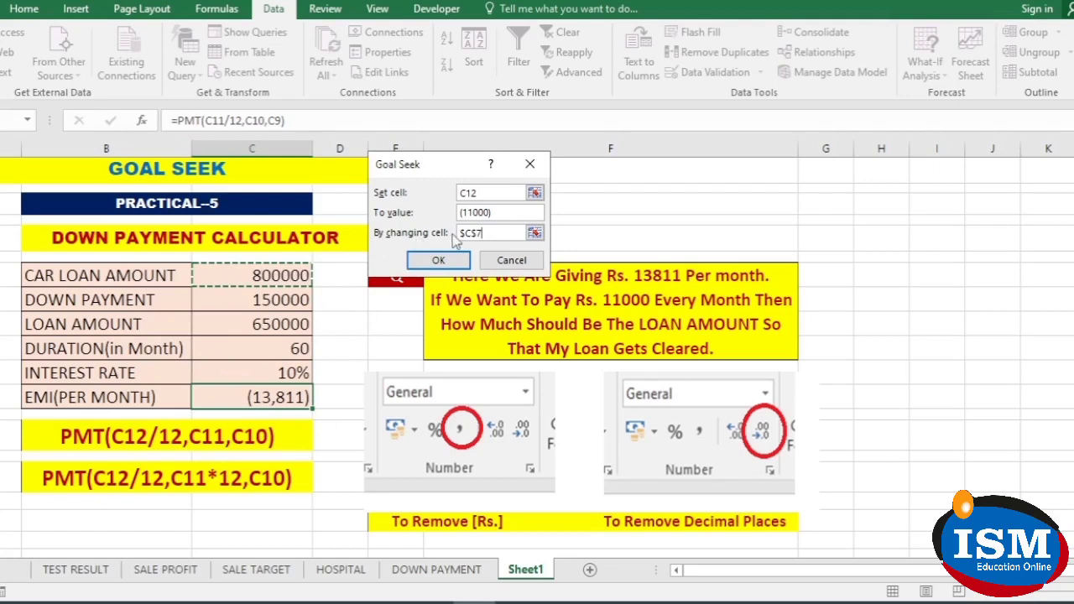
{"action": "left_click", "coordinate": [438, 262]}
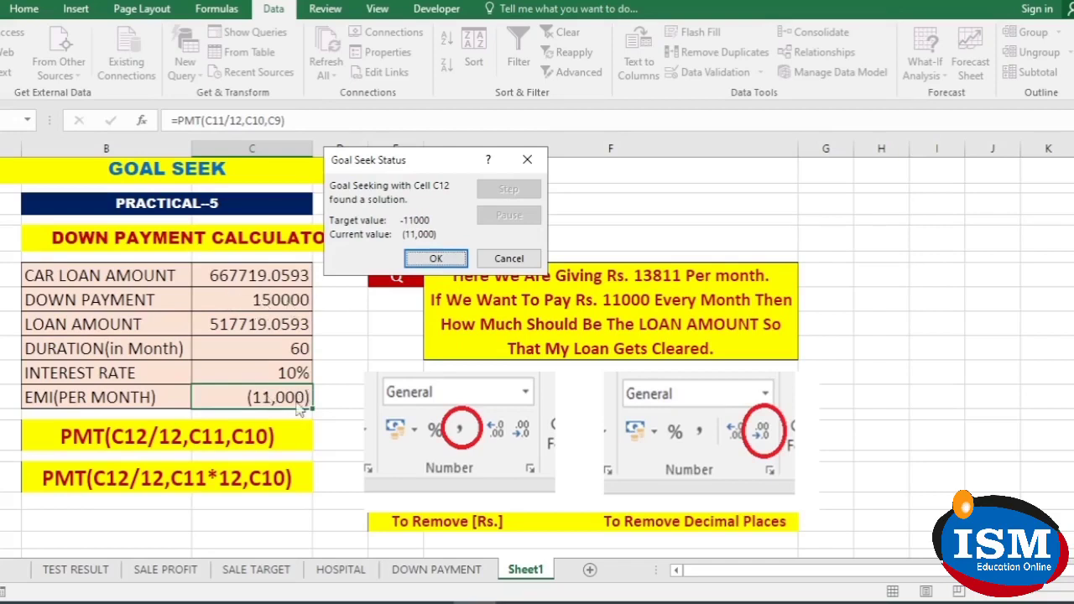
{"action": "left_click", "coordinate": [435, 260]}
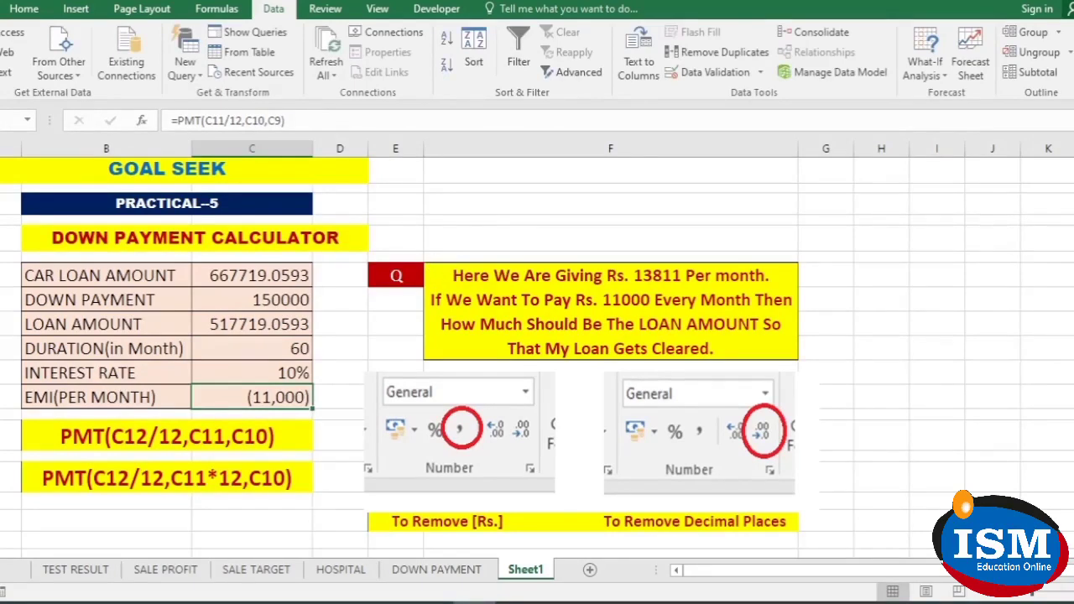
- Review each practical sheet from TEST RESULT through Sheet1, and show the available What-If Analysis tools
{"action": "left_click", "coordinate": [76, 570]}
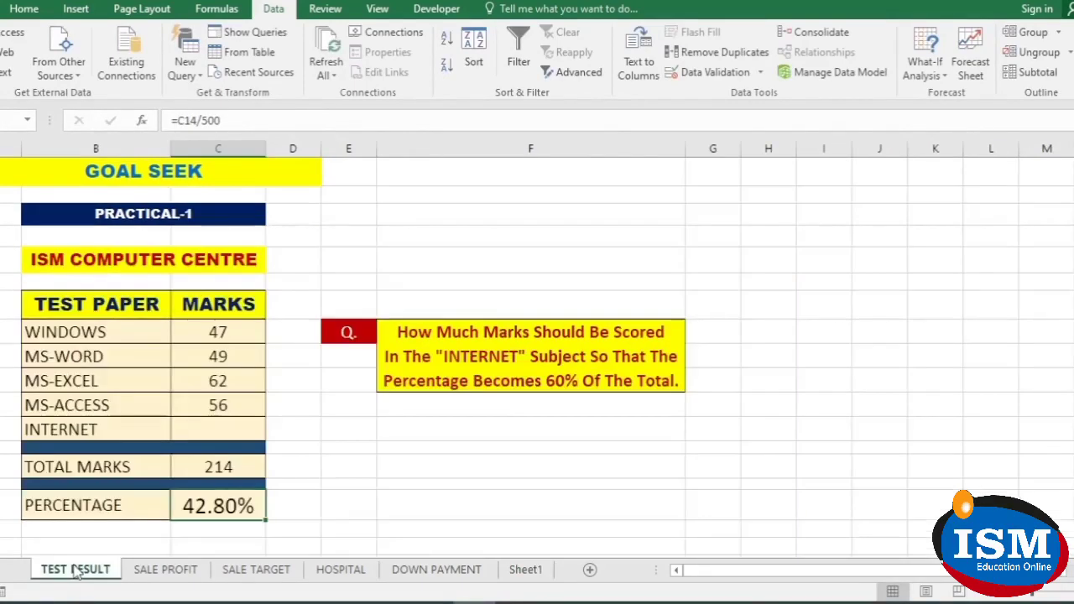
{"action": "left_click", "coordinate": [166, 572]}
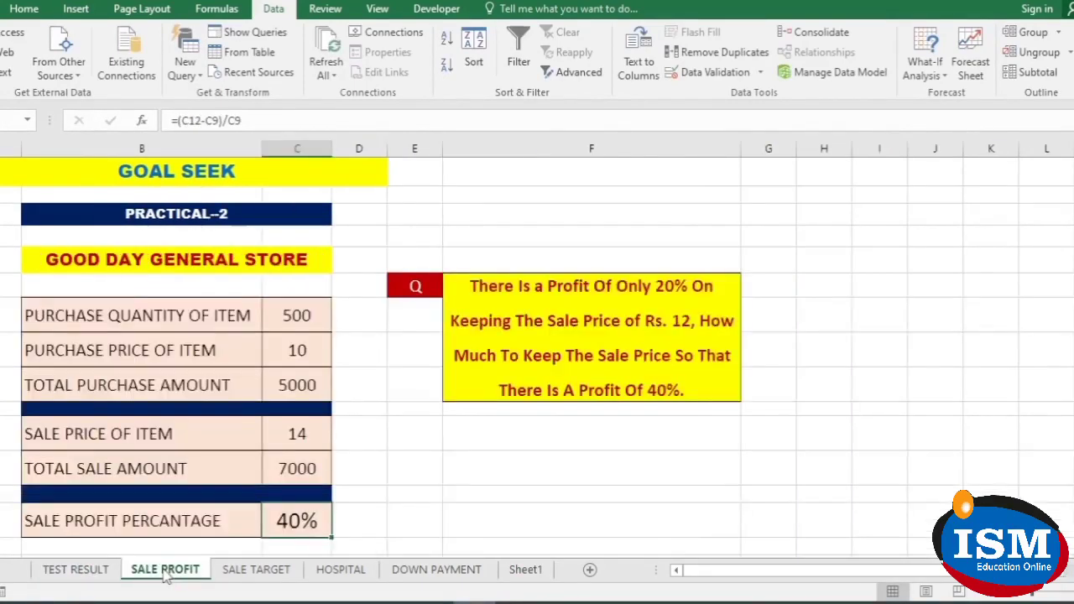
{"action": "left_click", "coordinate": [256, 570]}
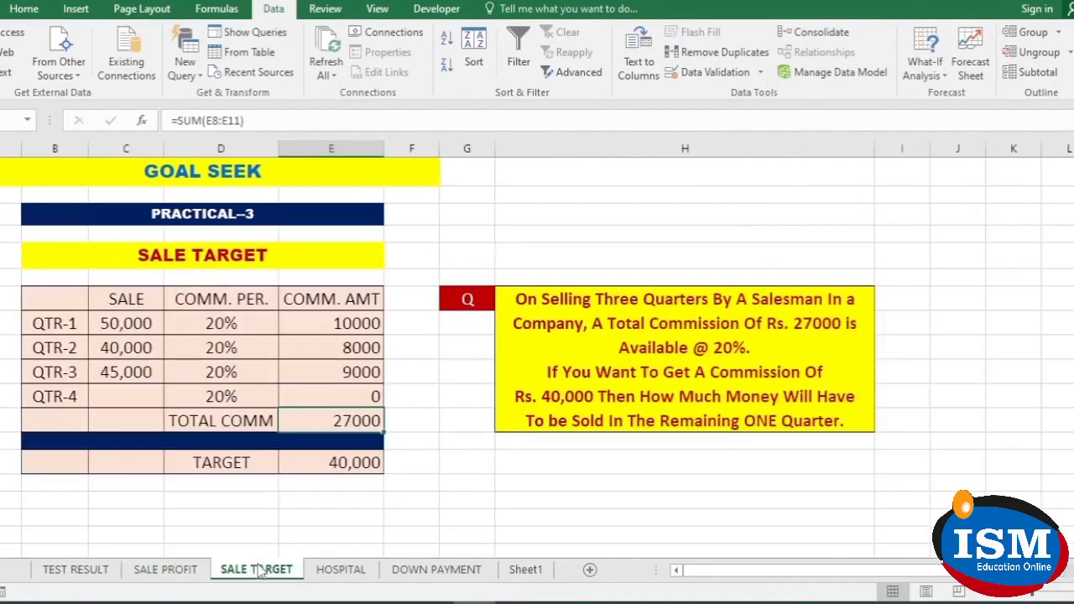
{"action": "left_click", "coordinate": [346, 570]}
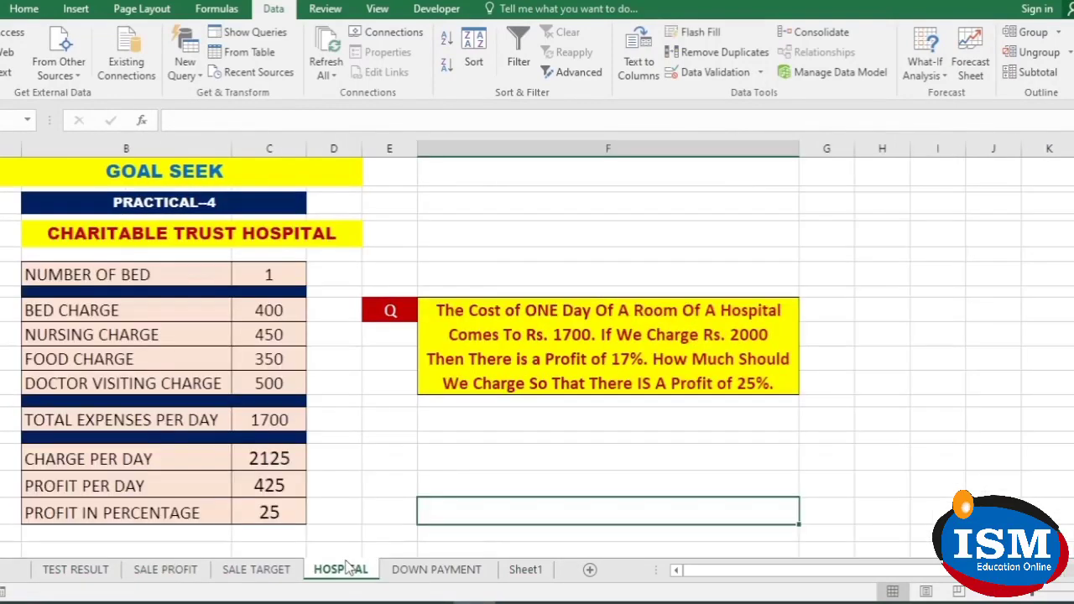
{"action": "left_click", "coordinate": [419, 569]}
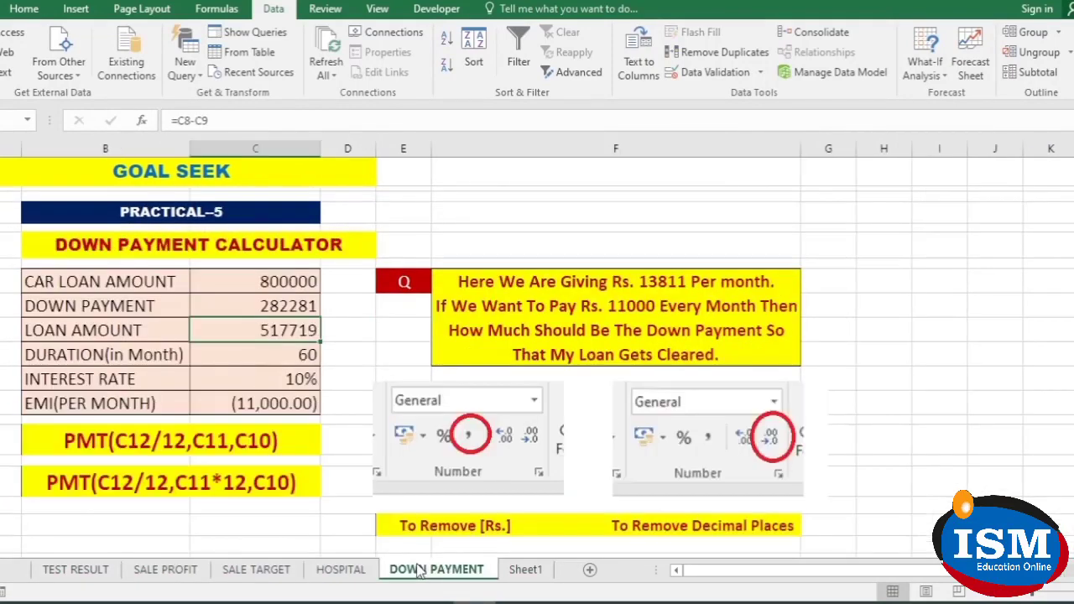
{"action": "left_click", "coordinate": [520, 570]}
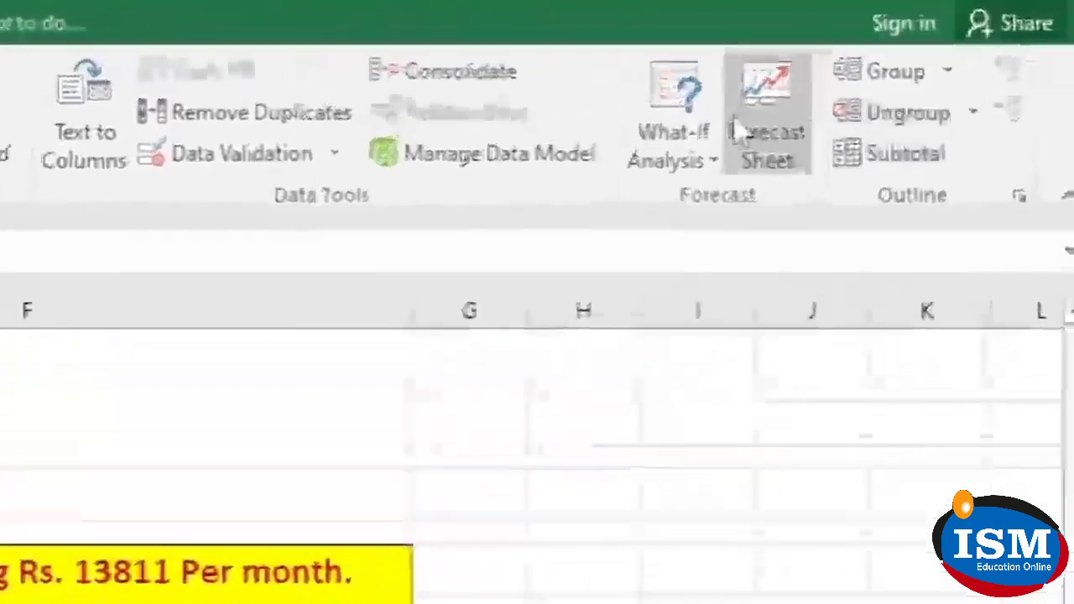
{"action": "left_click", "coordinate": [671, 153]}
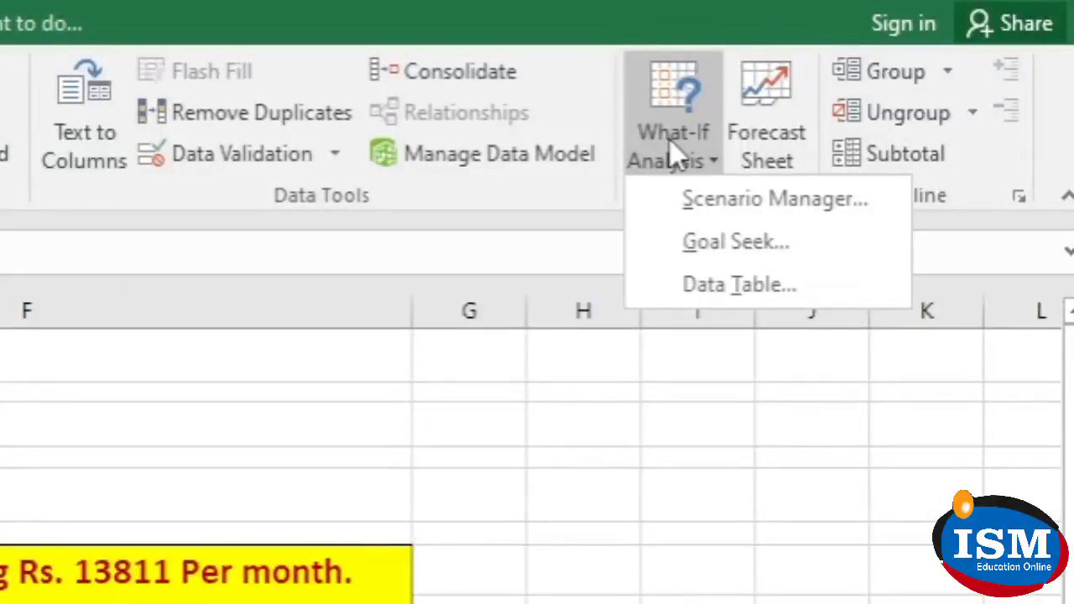